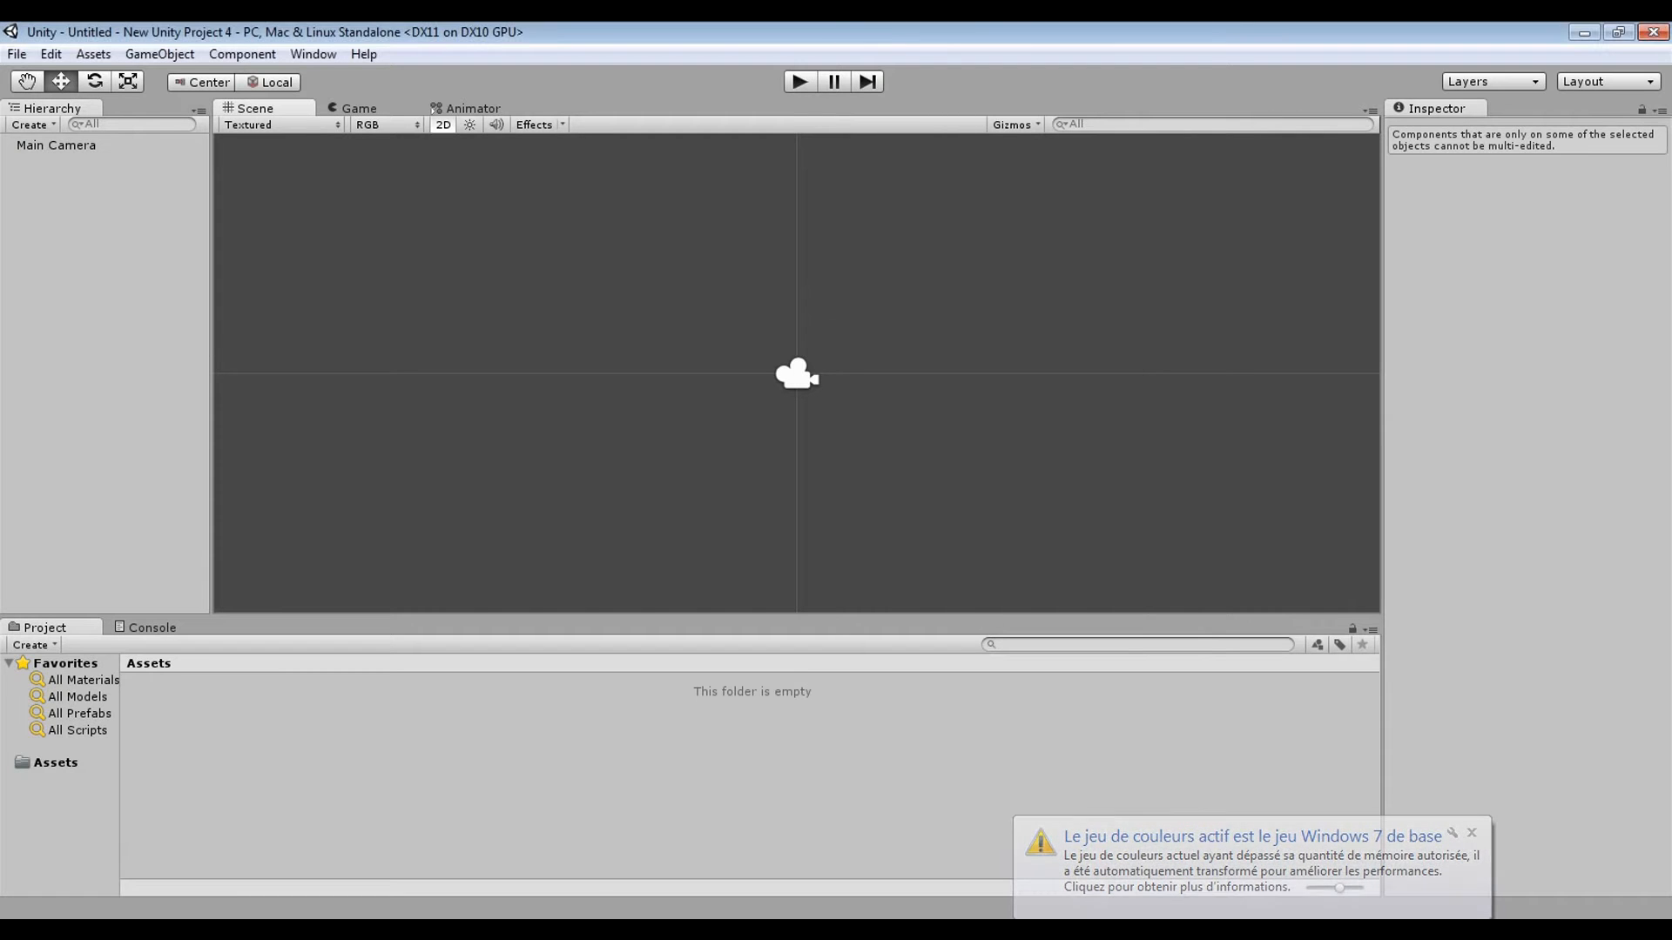
# - Toggle the Scene view between 2D and 3D perspective, finishing in 2D
pyautogui.press('2')
pyautogui.press('2')
pyautogui.press('2')
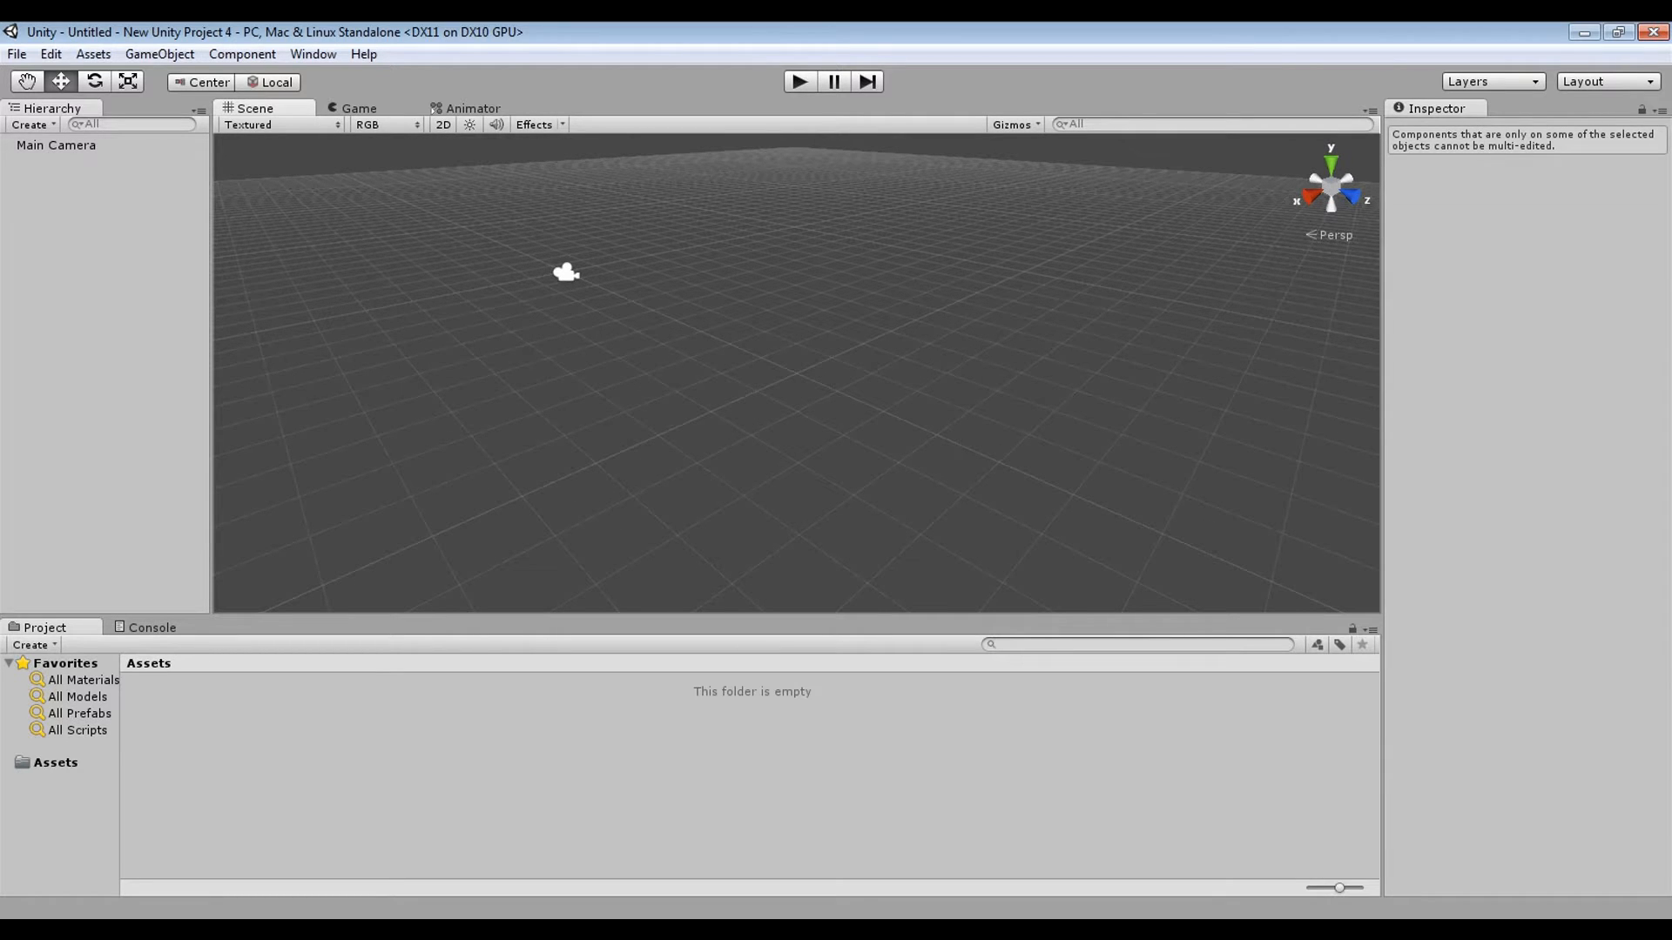
pyautogui.press('2')
pyautogui.press('2')
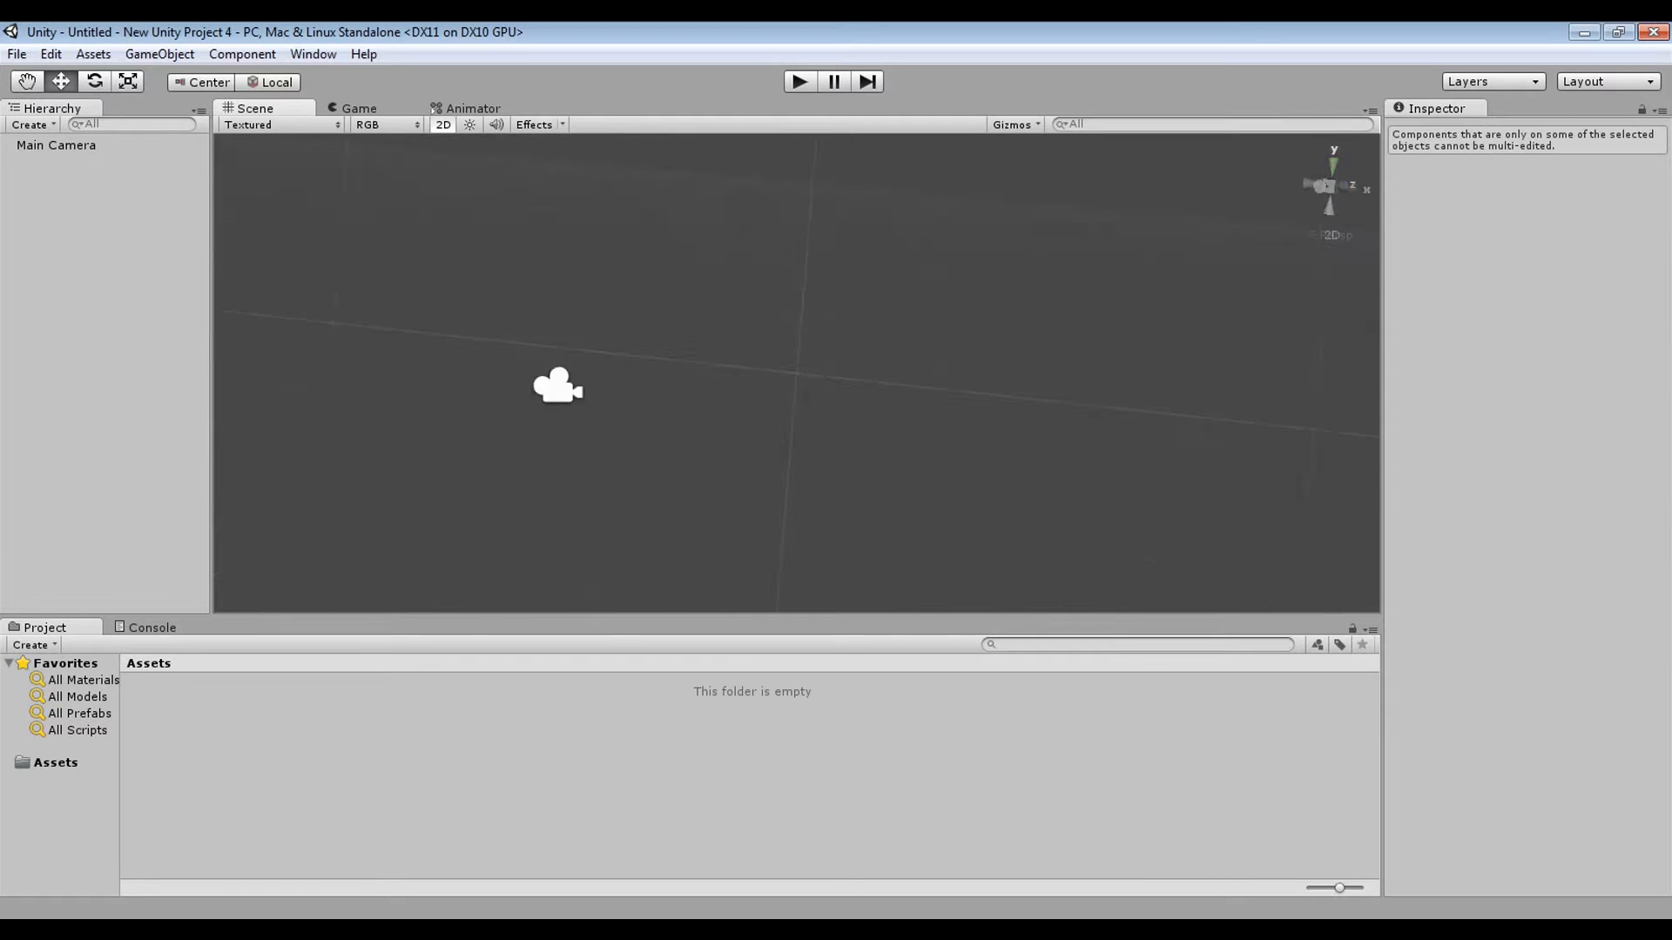
pyautogui.press('2')
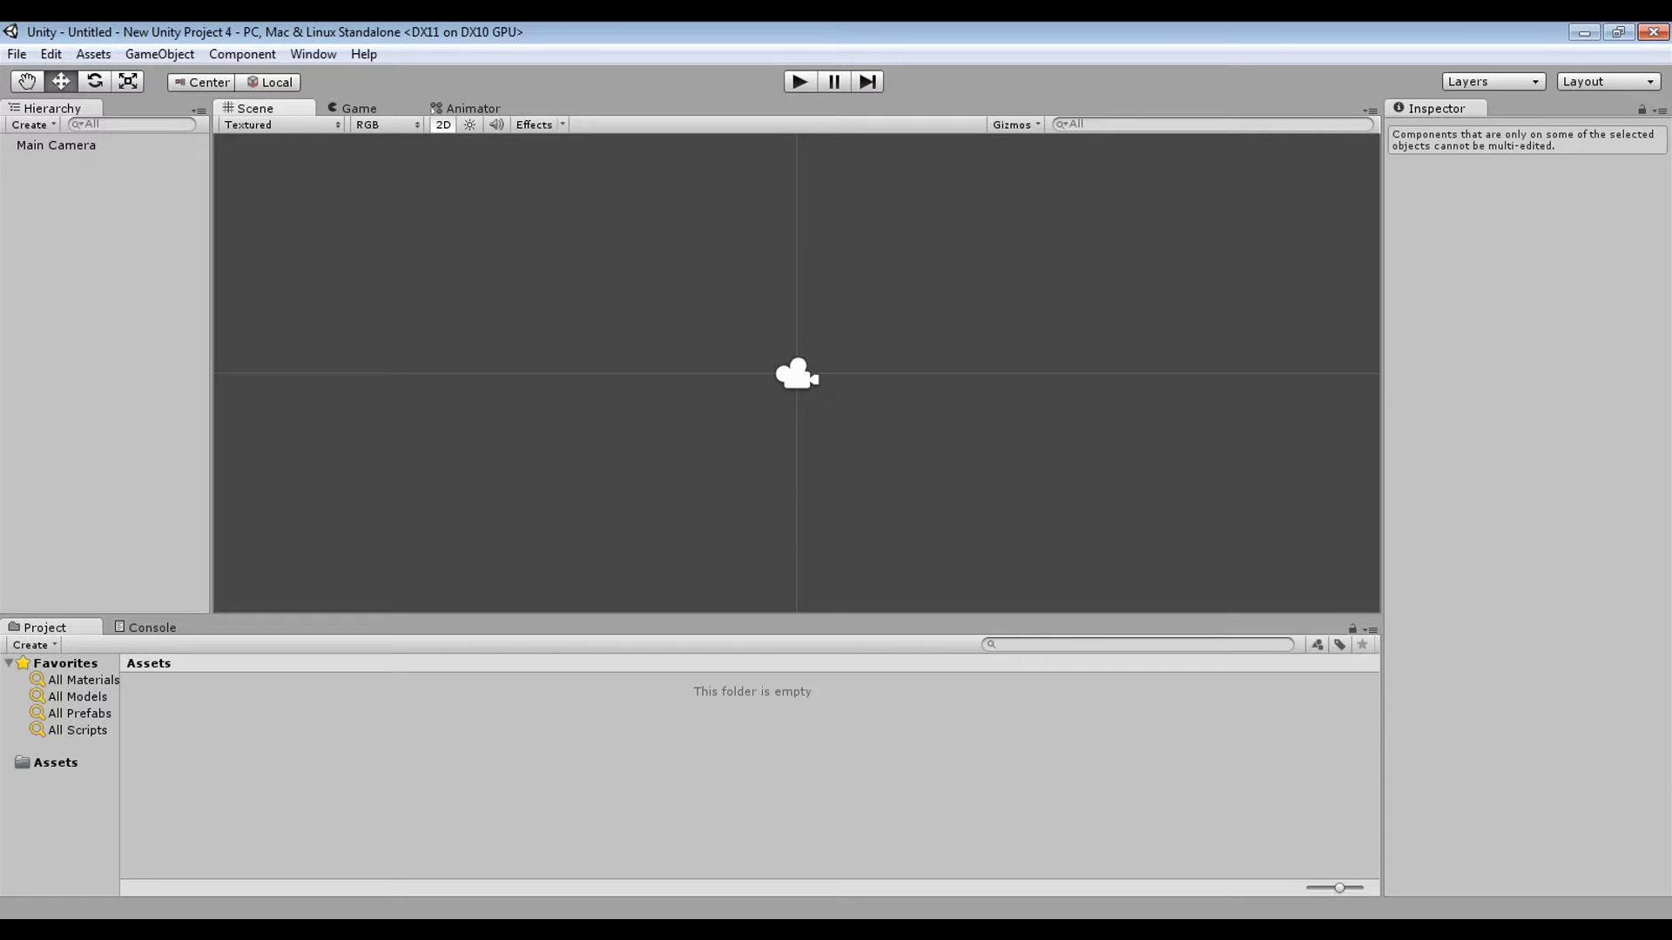
# - Switch to the desktop, open the Game-Project folder and preview its player image
pyautogui.click(1583, 32)
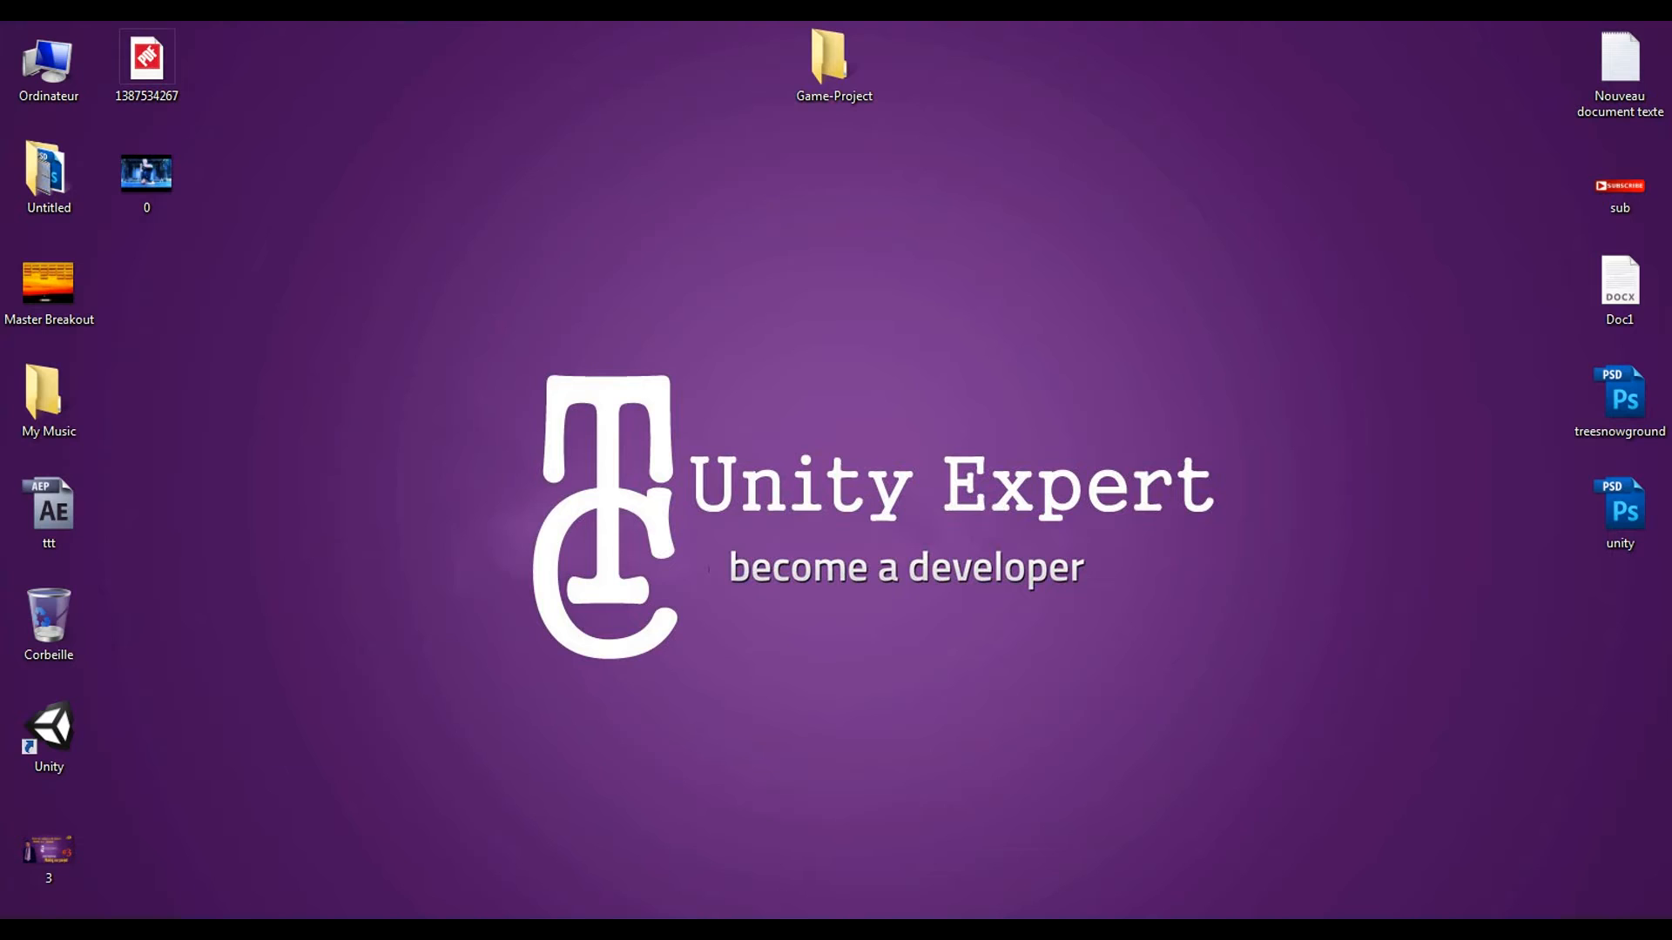
pyautogui.click(49, 736)
pyautogui.moveTo(829, 56); pyautogui.dragTo(441, 401)
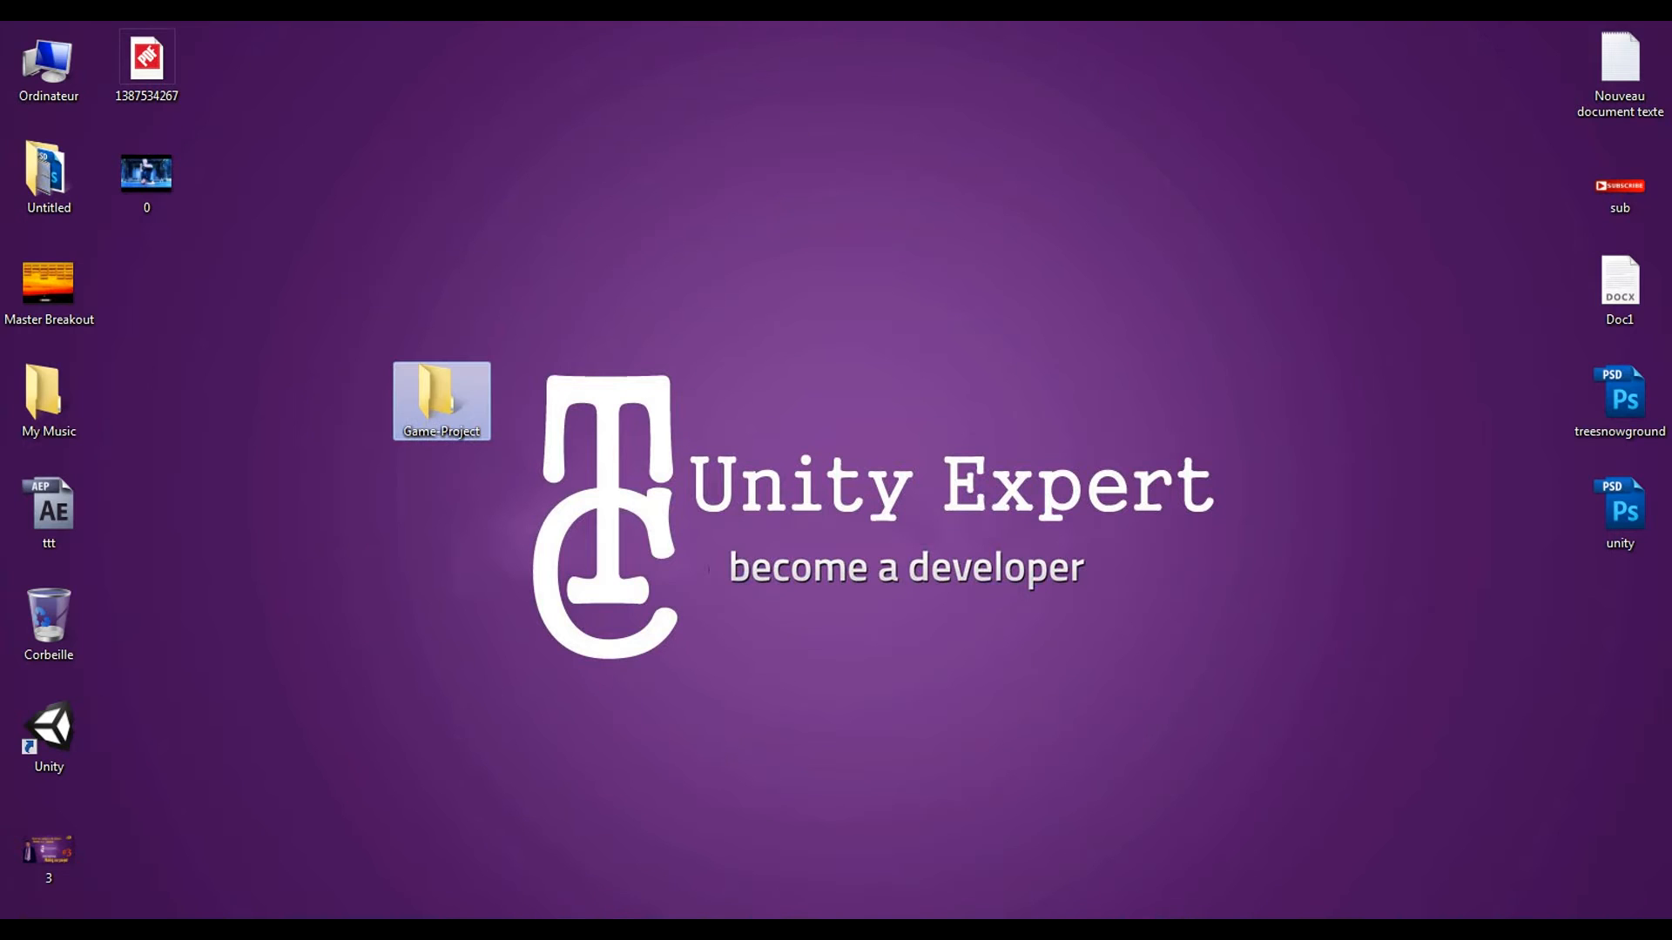
pyautogui.doubleClick(442, 401)
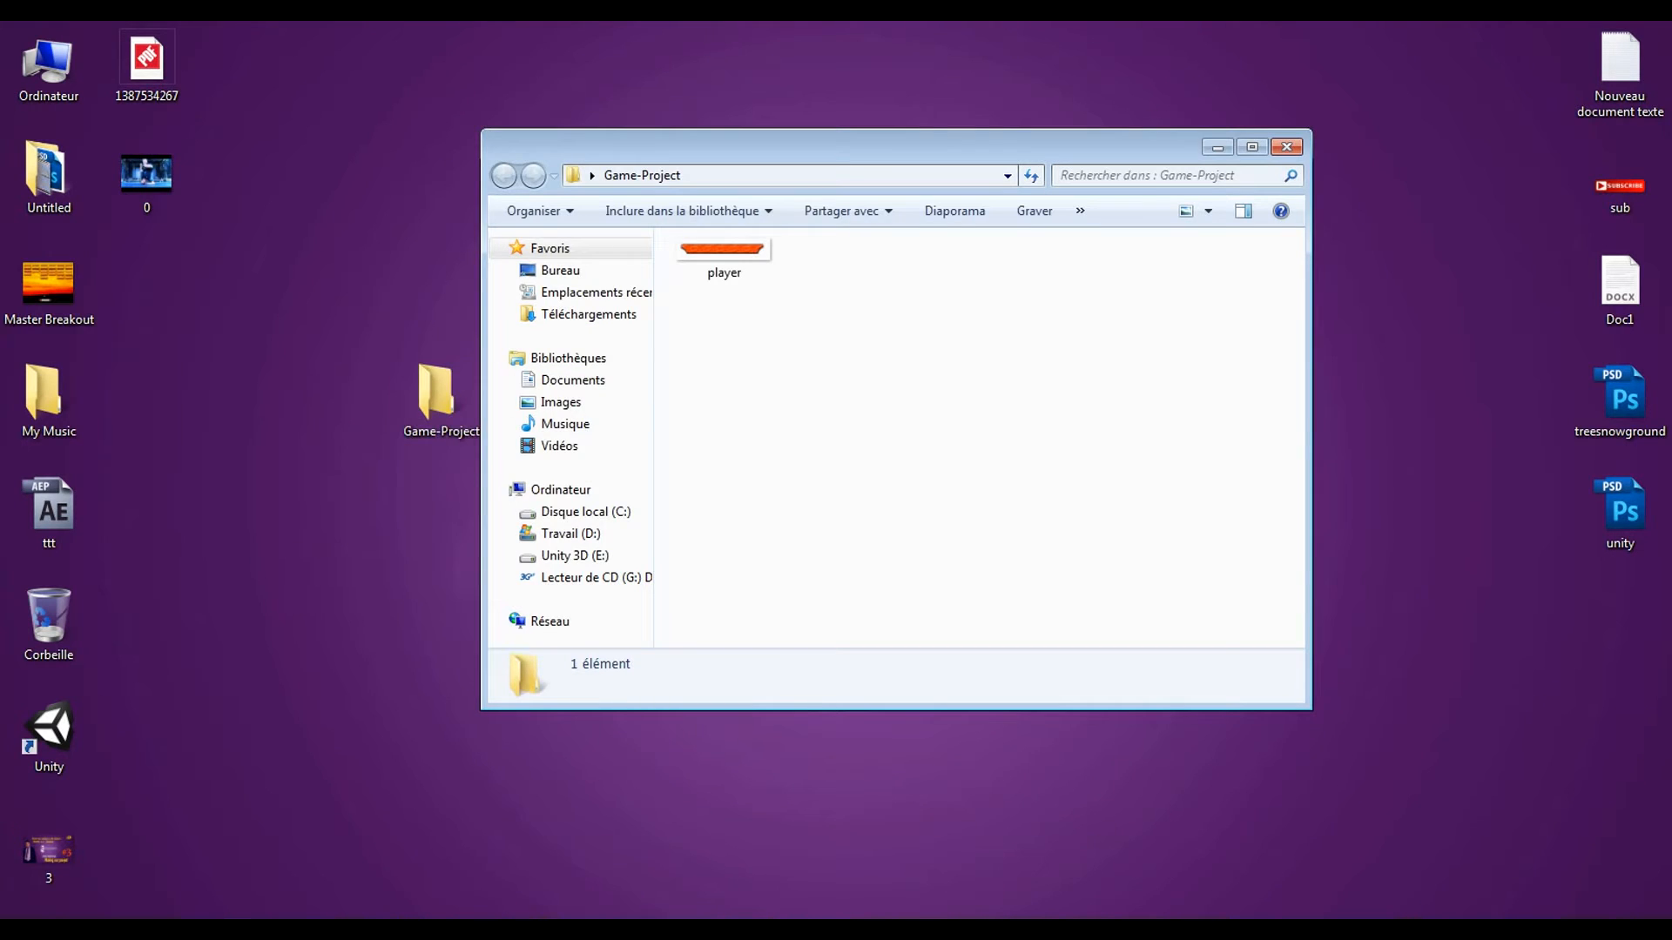
pyautogui.click(723, 258)
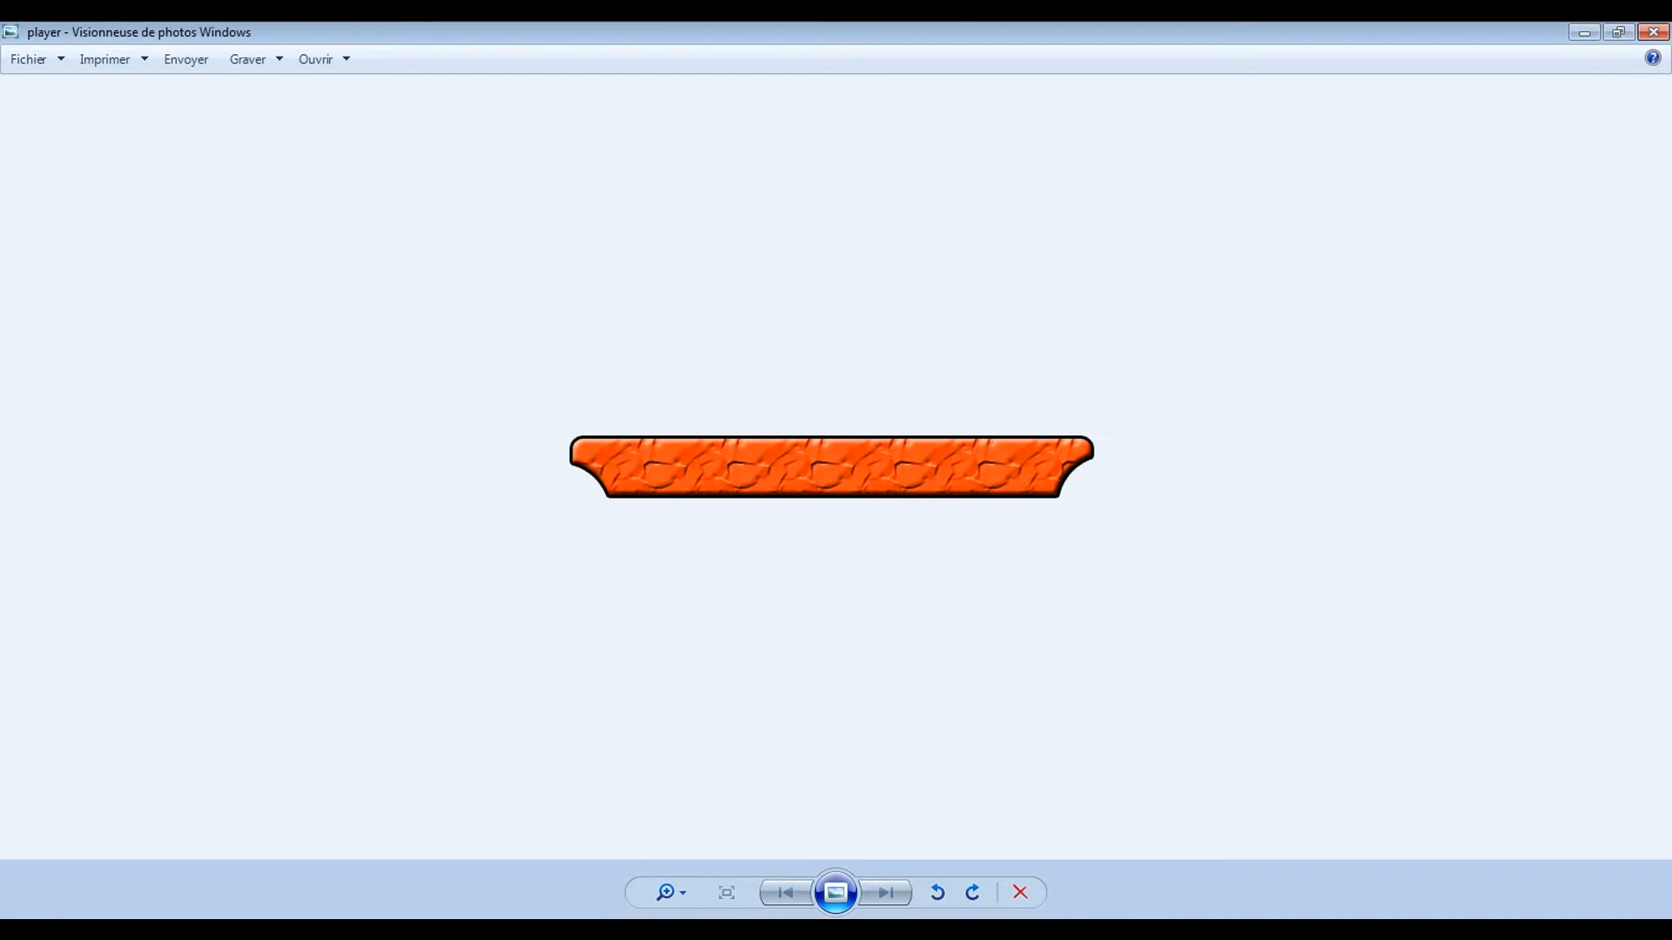
pyautogui.click(1652, 32)
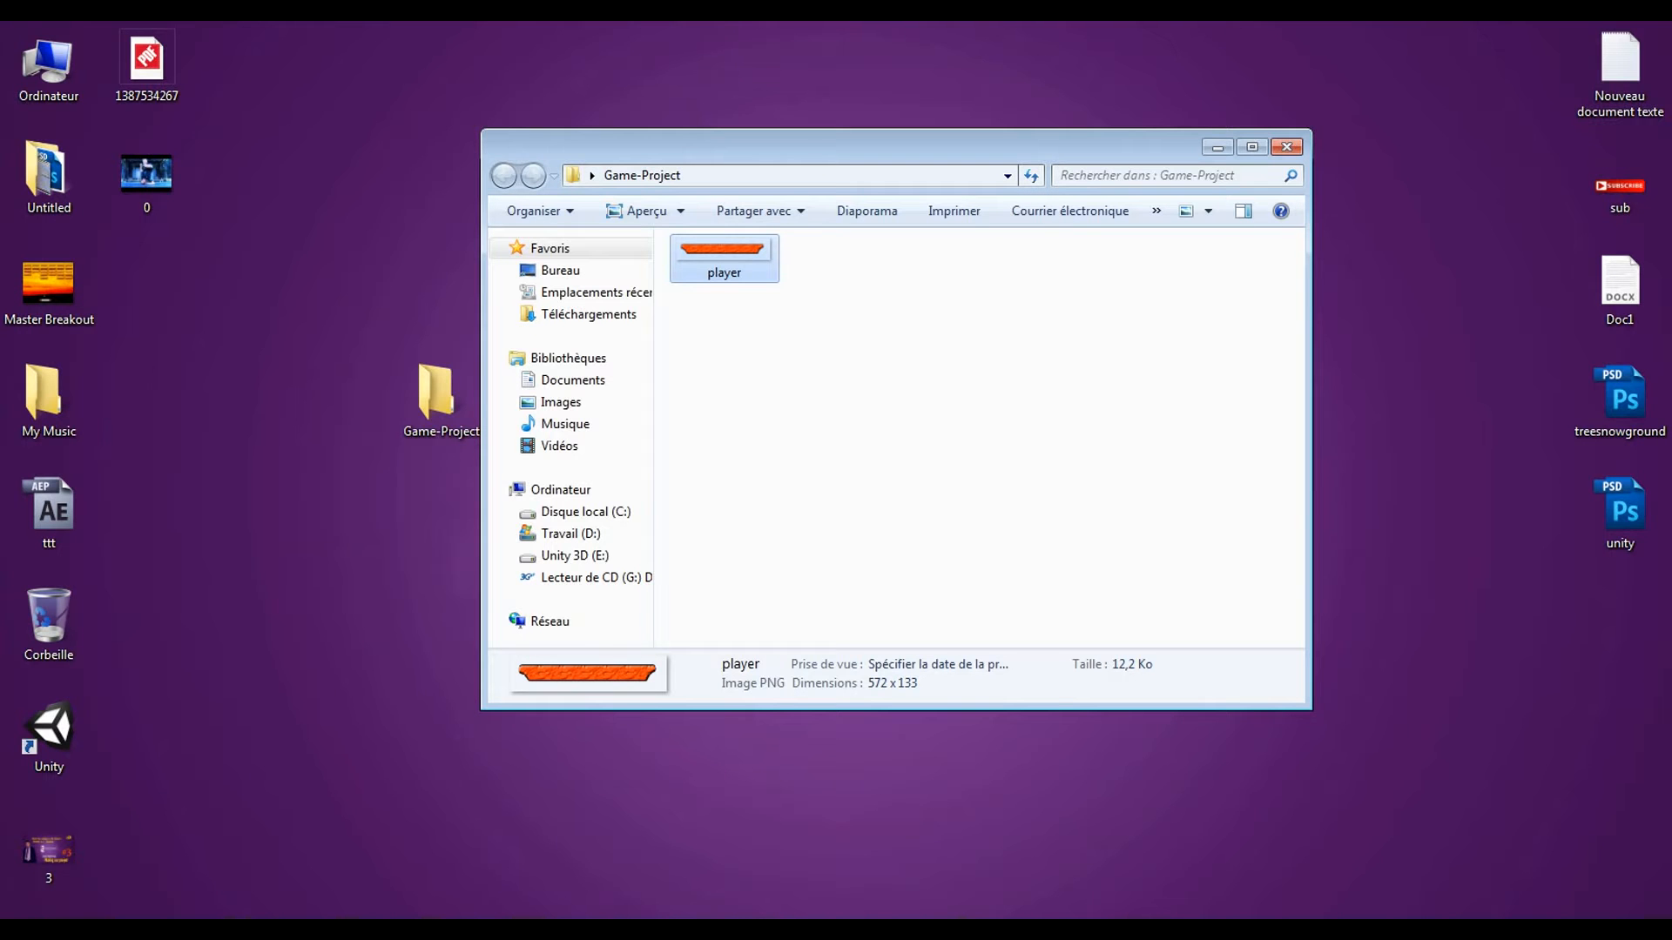
# - Import the player image into the Unity project's Assets folder and widen the project's folder list
pyautogui.moveTo(724, 258); pyautogui.dragTo(231, 914)
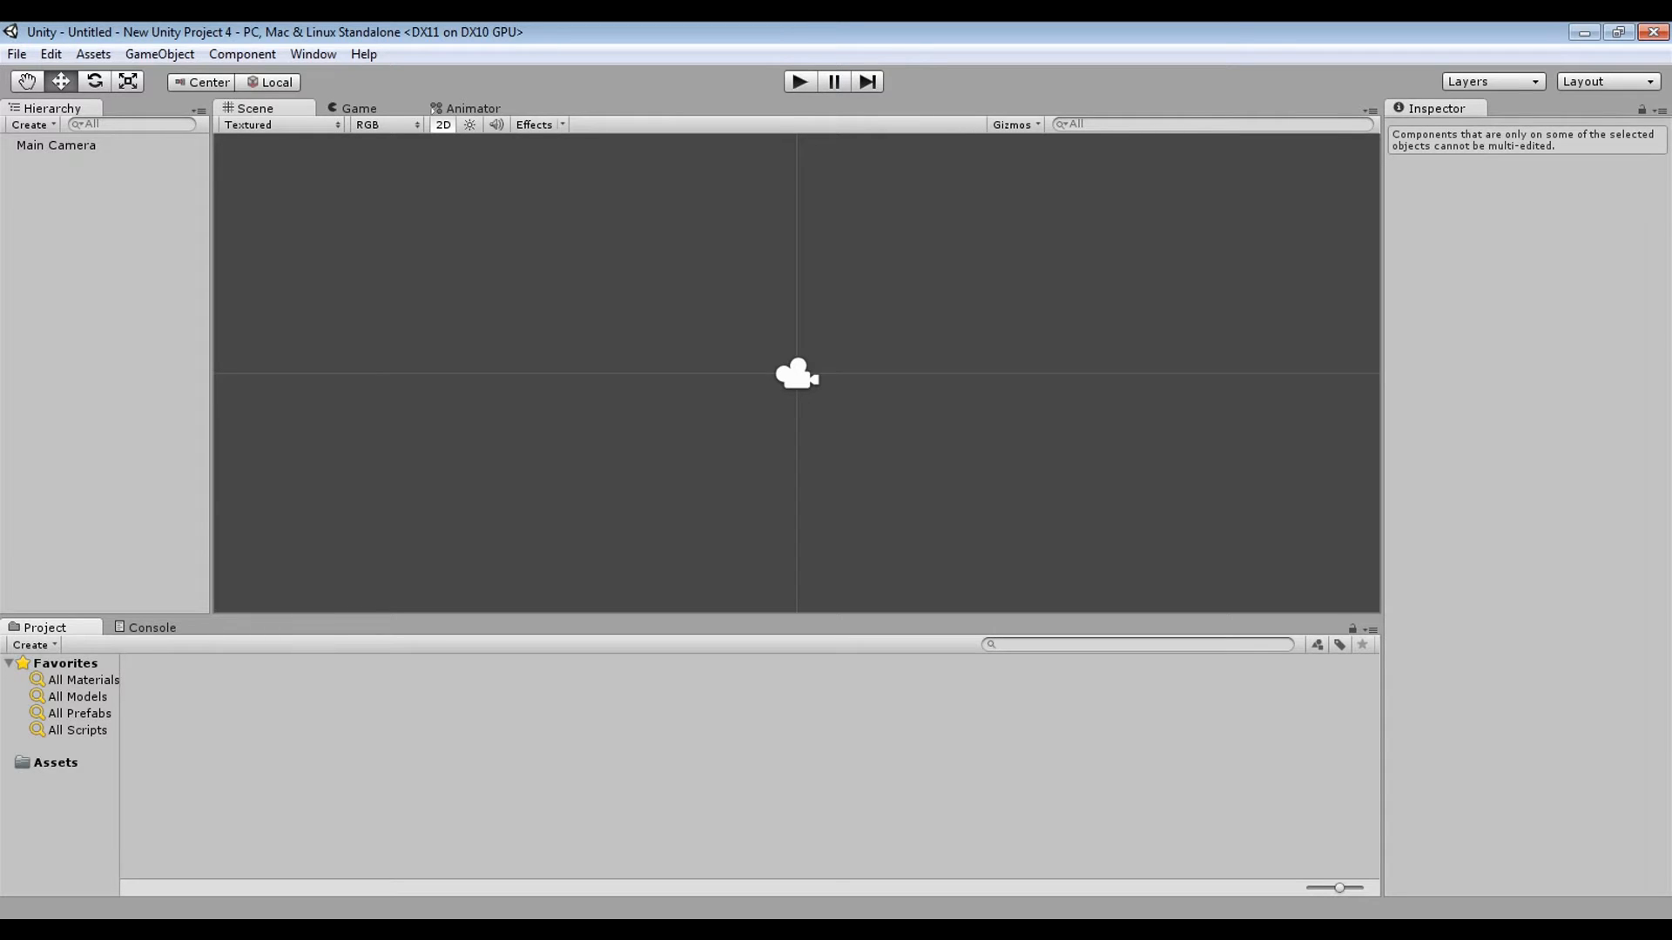
pyautogui.click(56, 761)
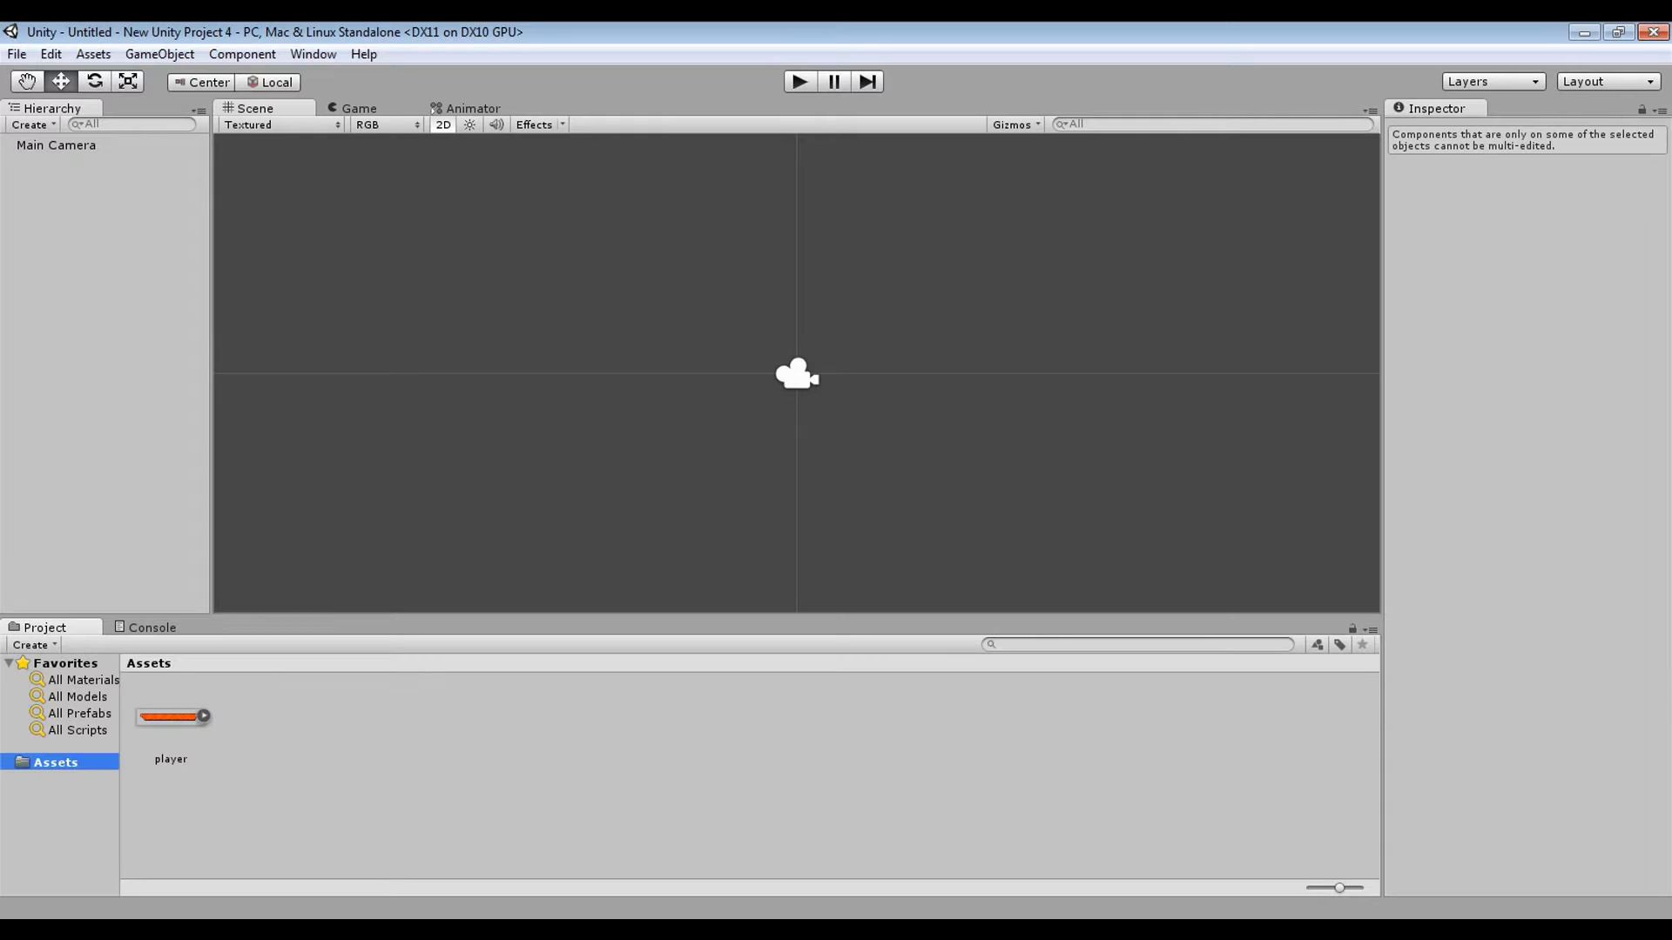
pyautogui.moveTo(119, 783); pyautogui.dragTo(568, 784)
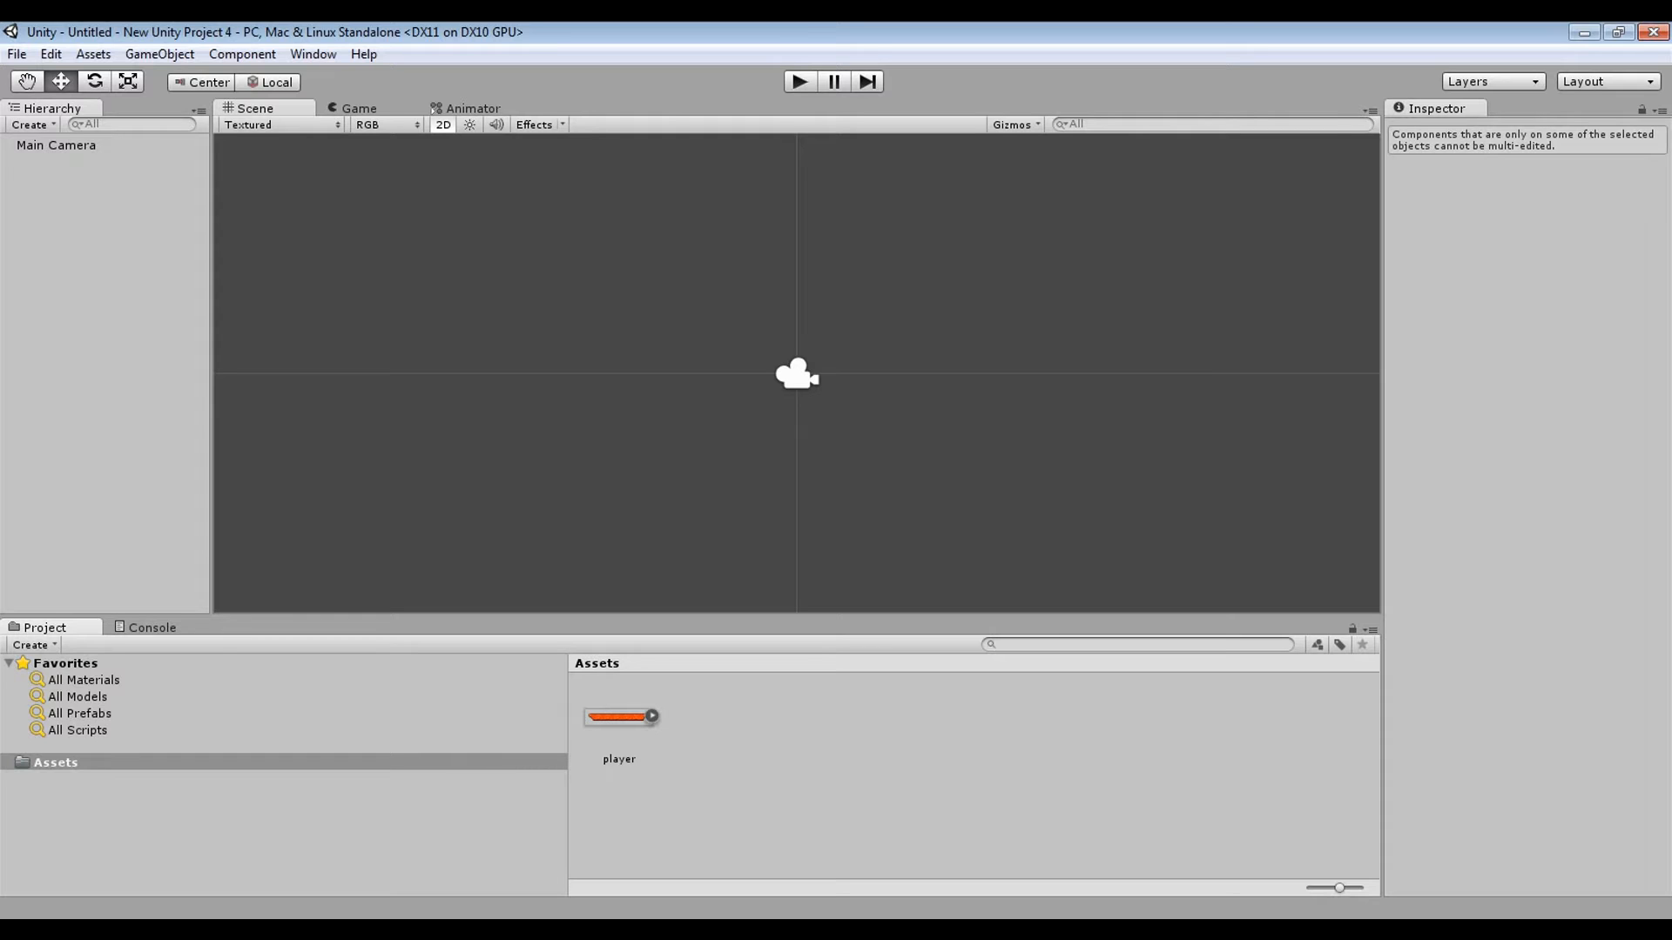
# - Set the player image's Texture Type to Sprite (2D \ uGUI)
pyautogui.click(619, 717)
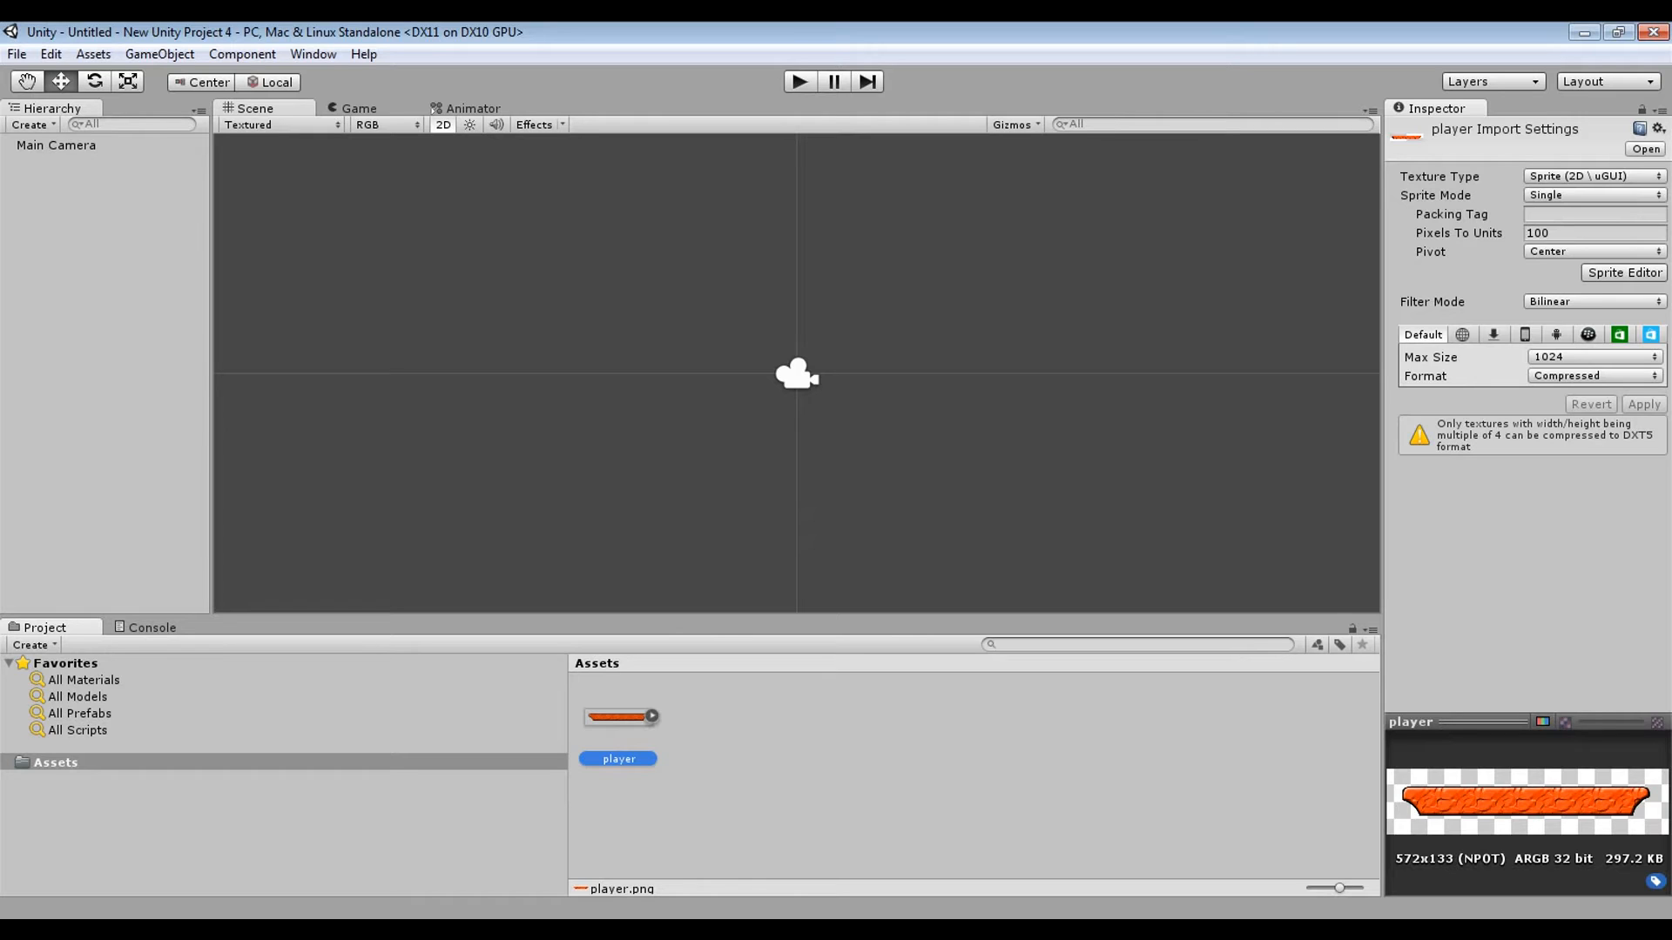
pyautogui.click(1594, 176)
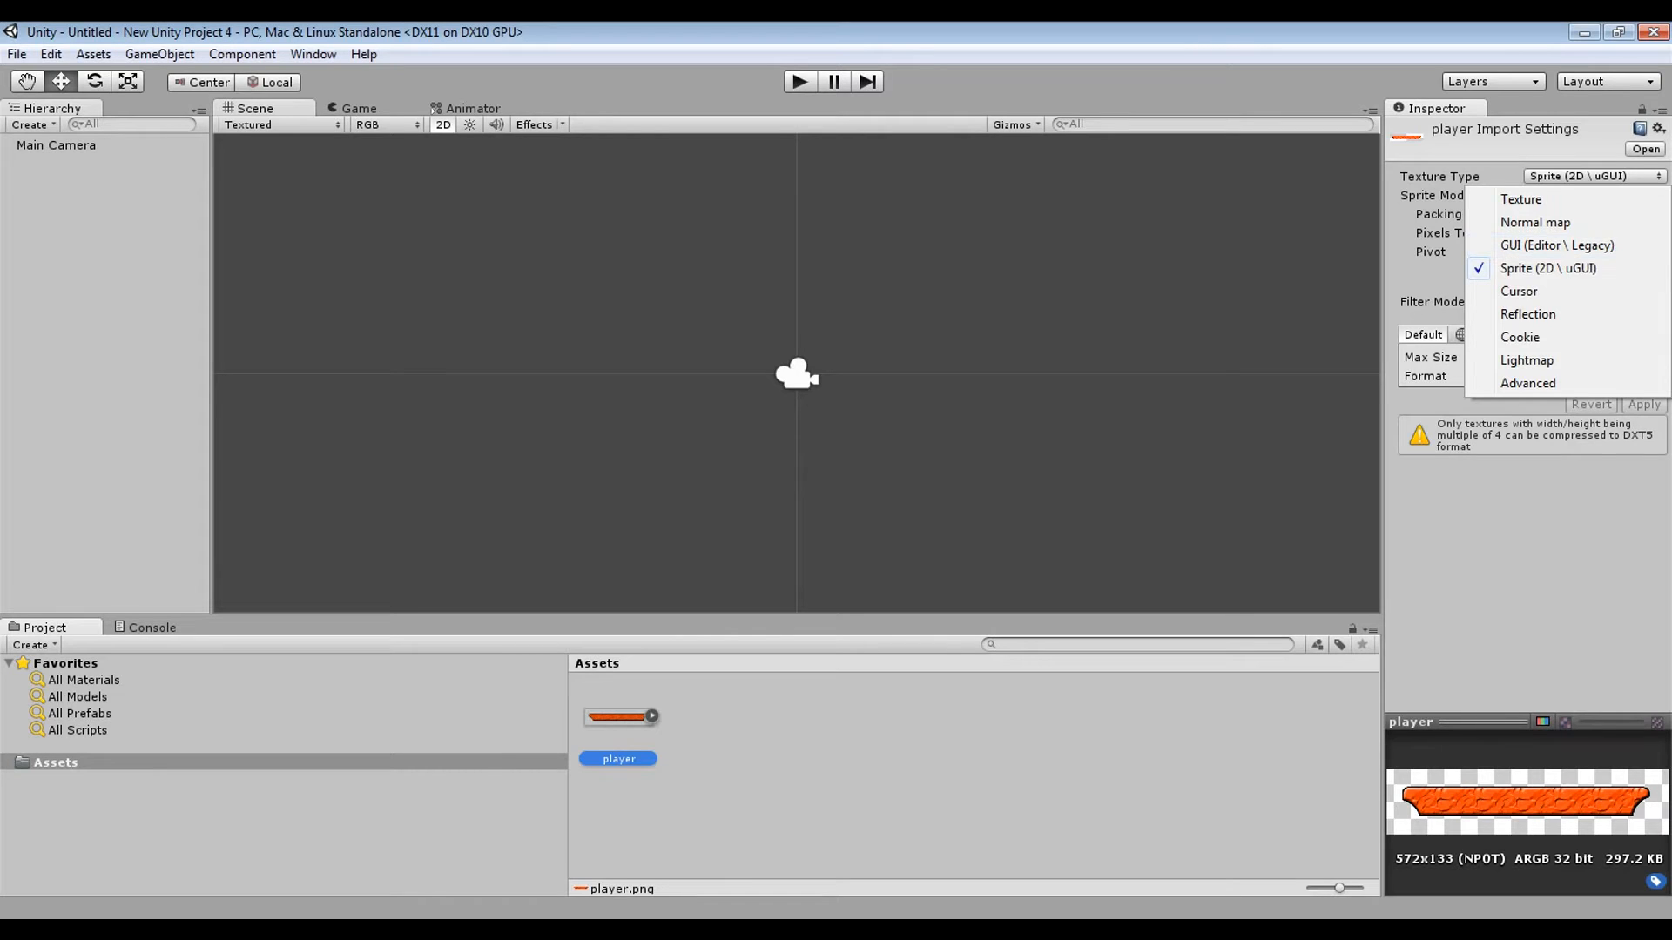
pyautogui.click(1547, 268)
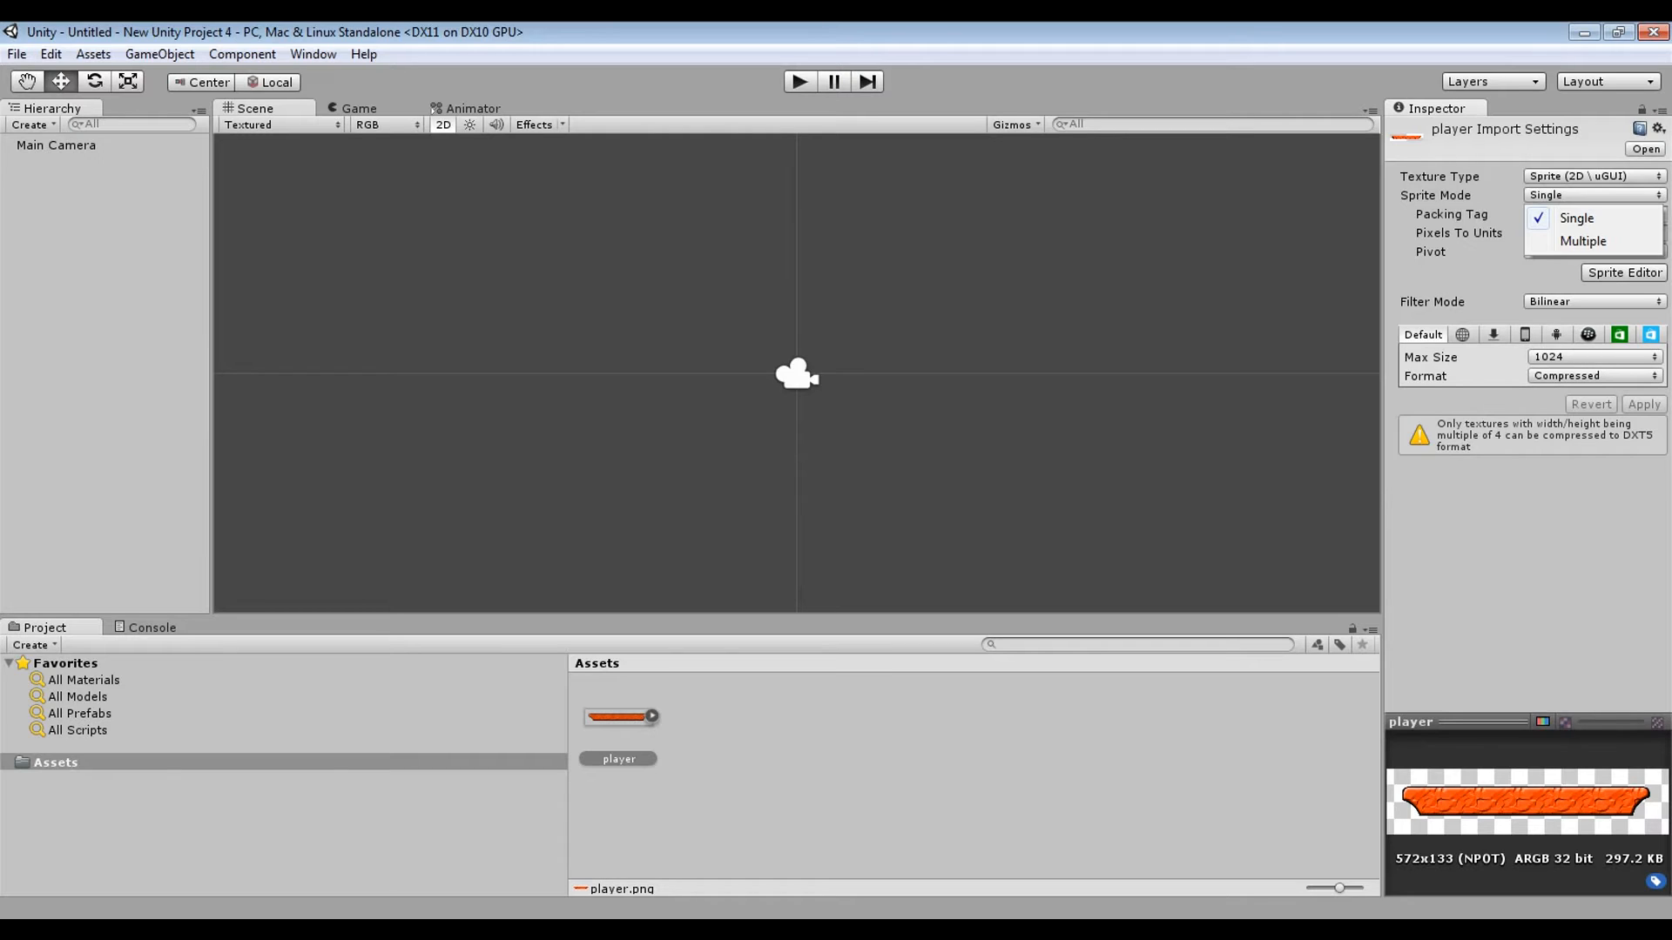
# - Examine the player sprite's Sprite Mode, Pixels To Units and Pivot import settings
pyautogui.press('Escape')
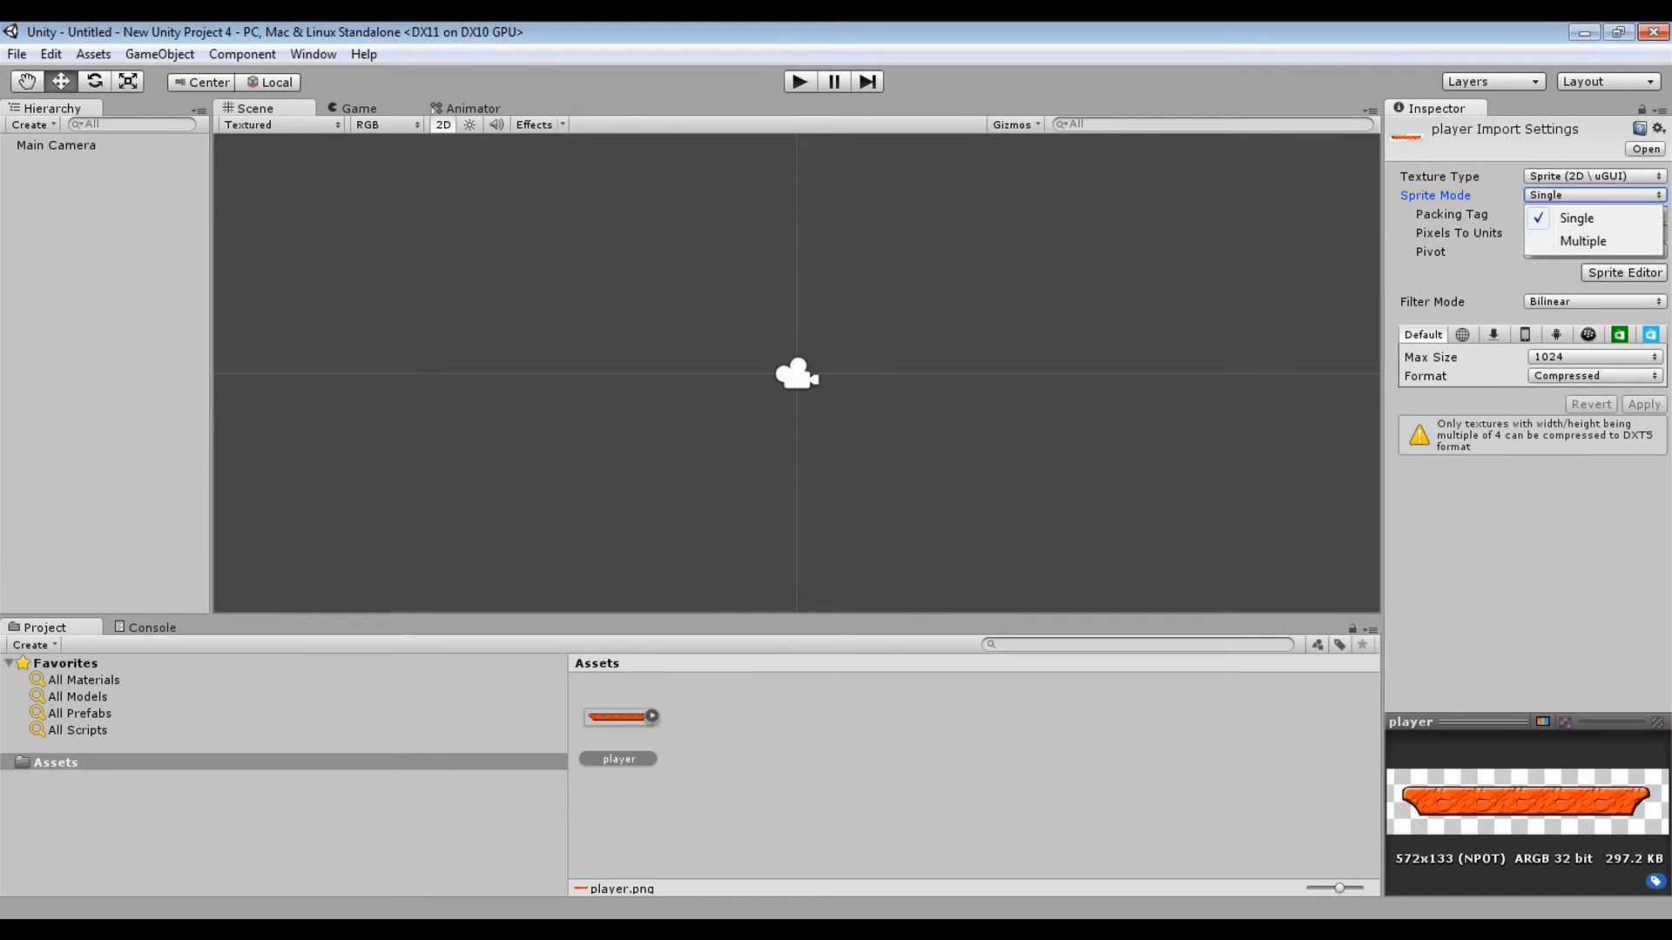
pyautogui.press('Escape')
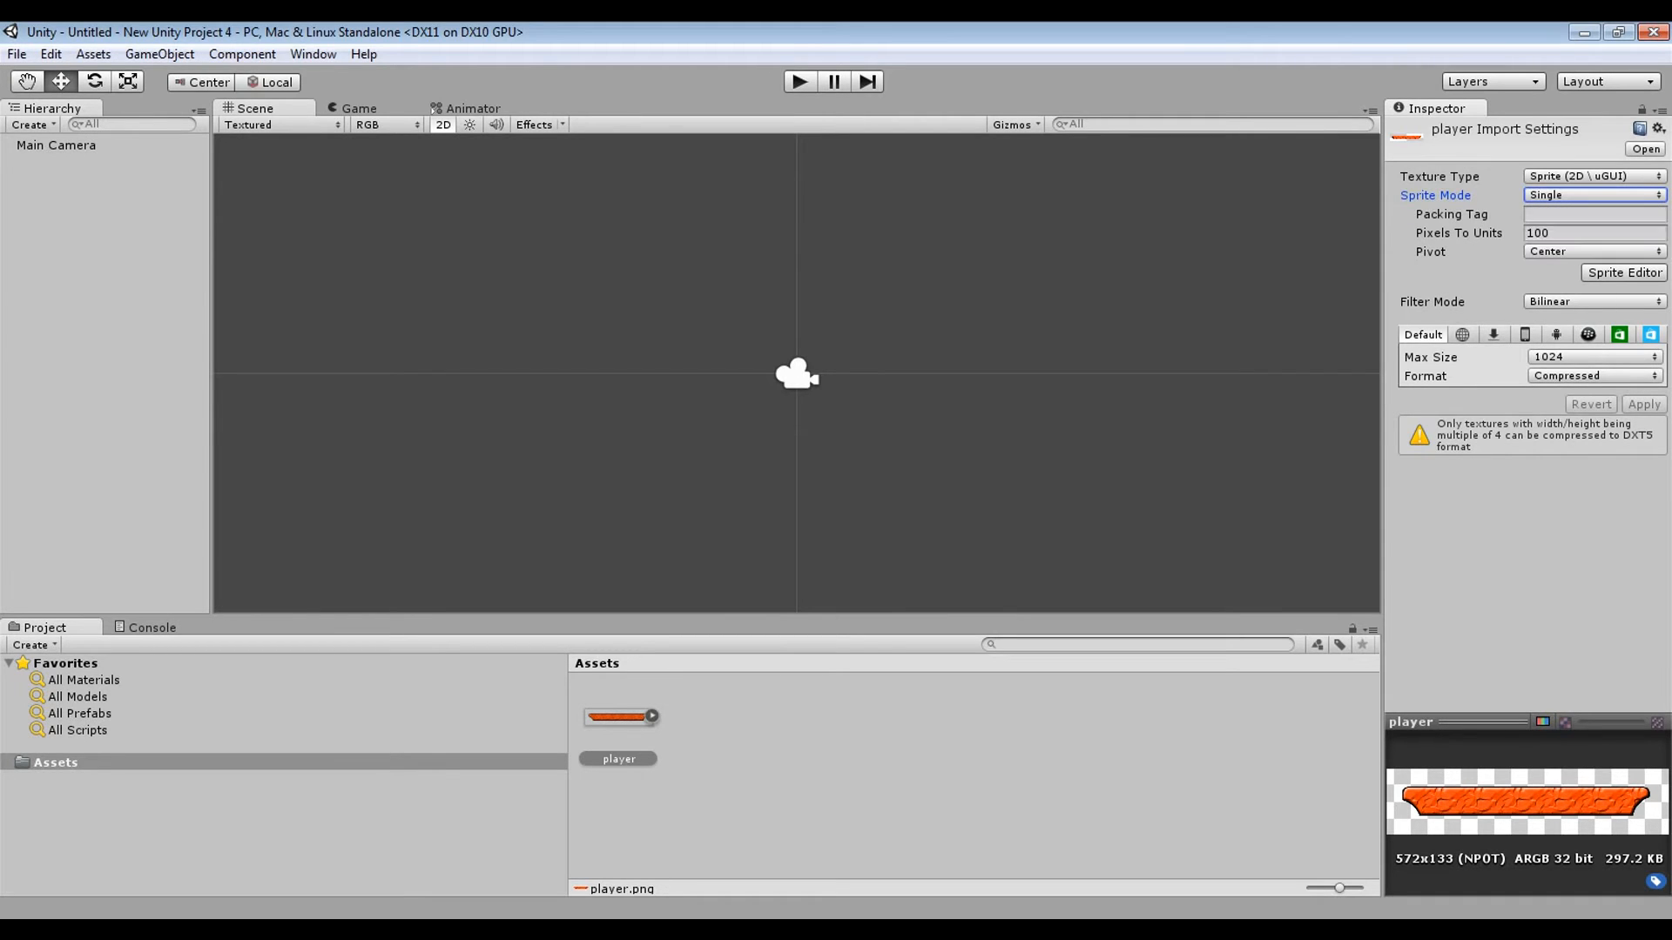
pyautogui.click(1593, 232)
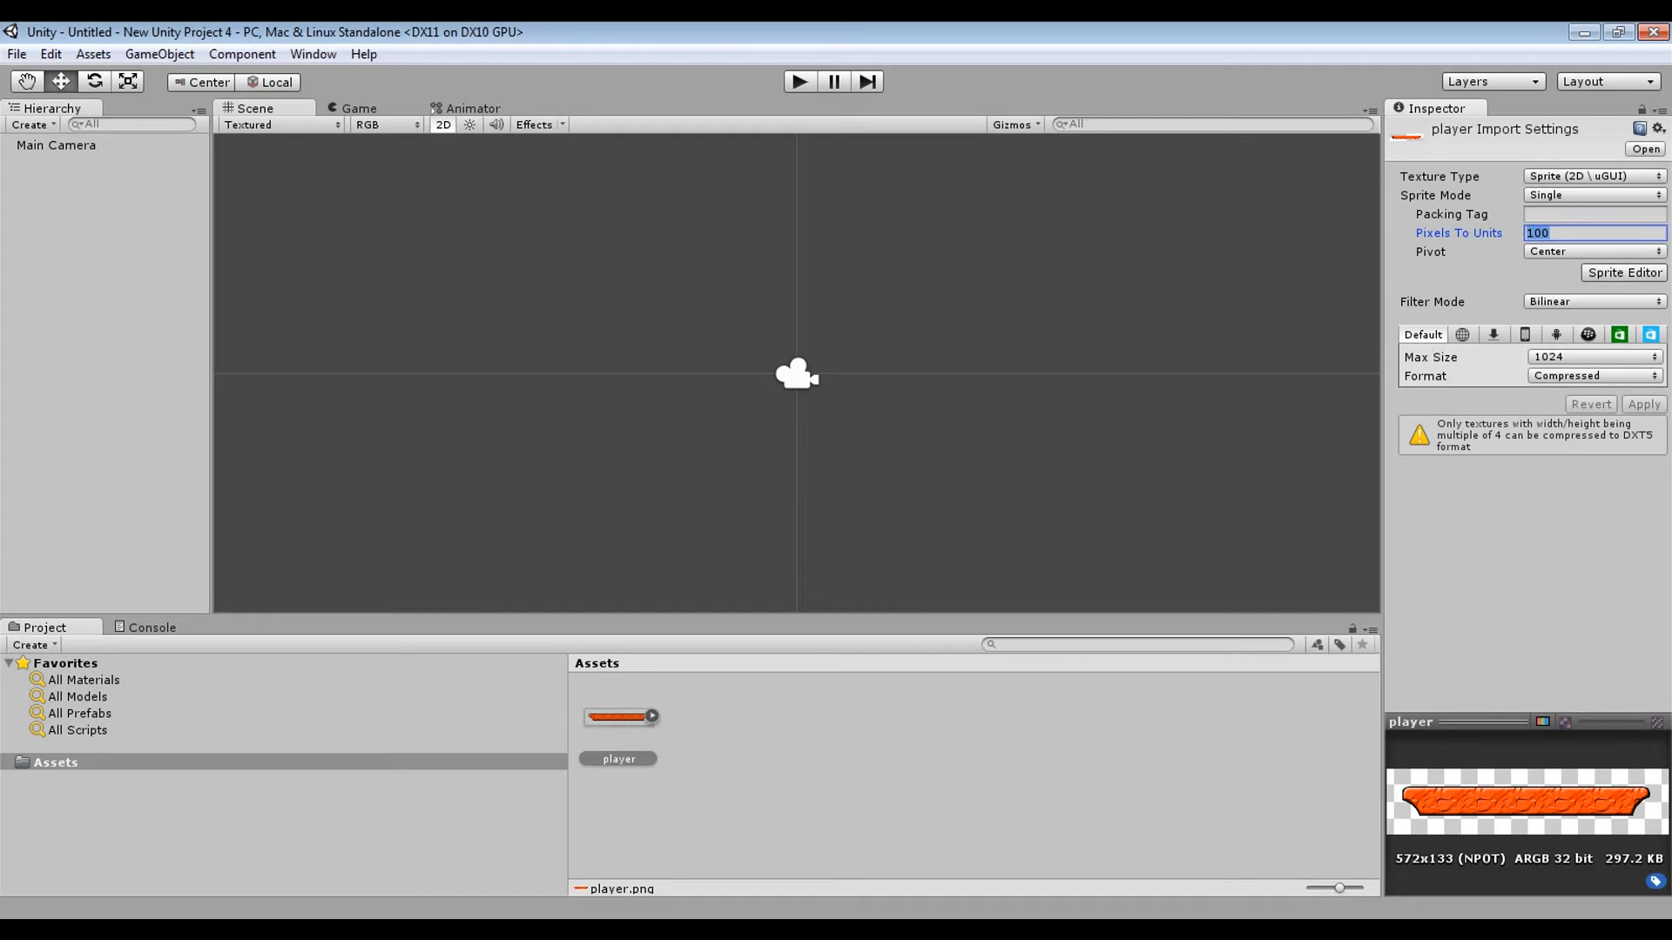
pyautogui.click(1594, 251)
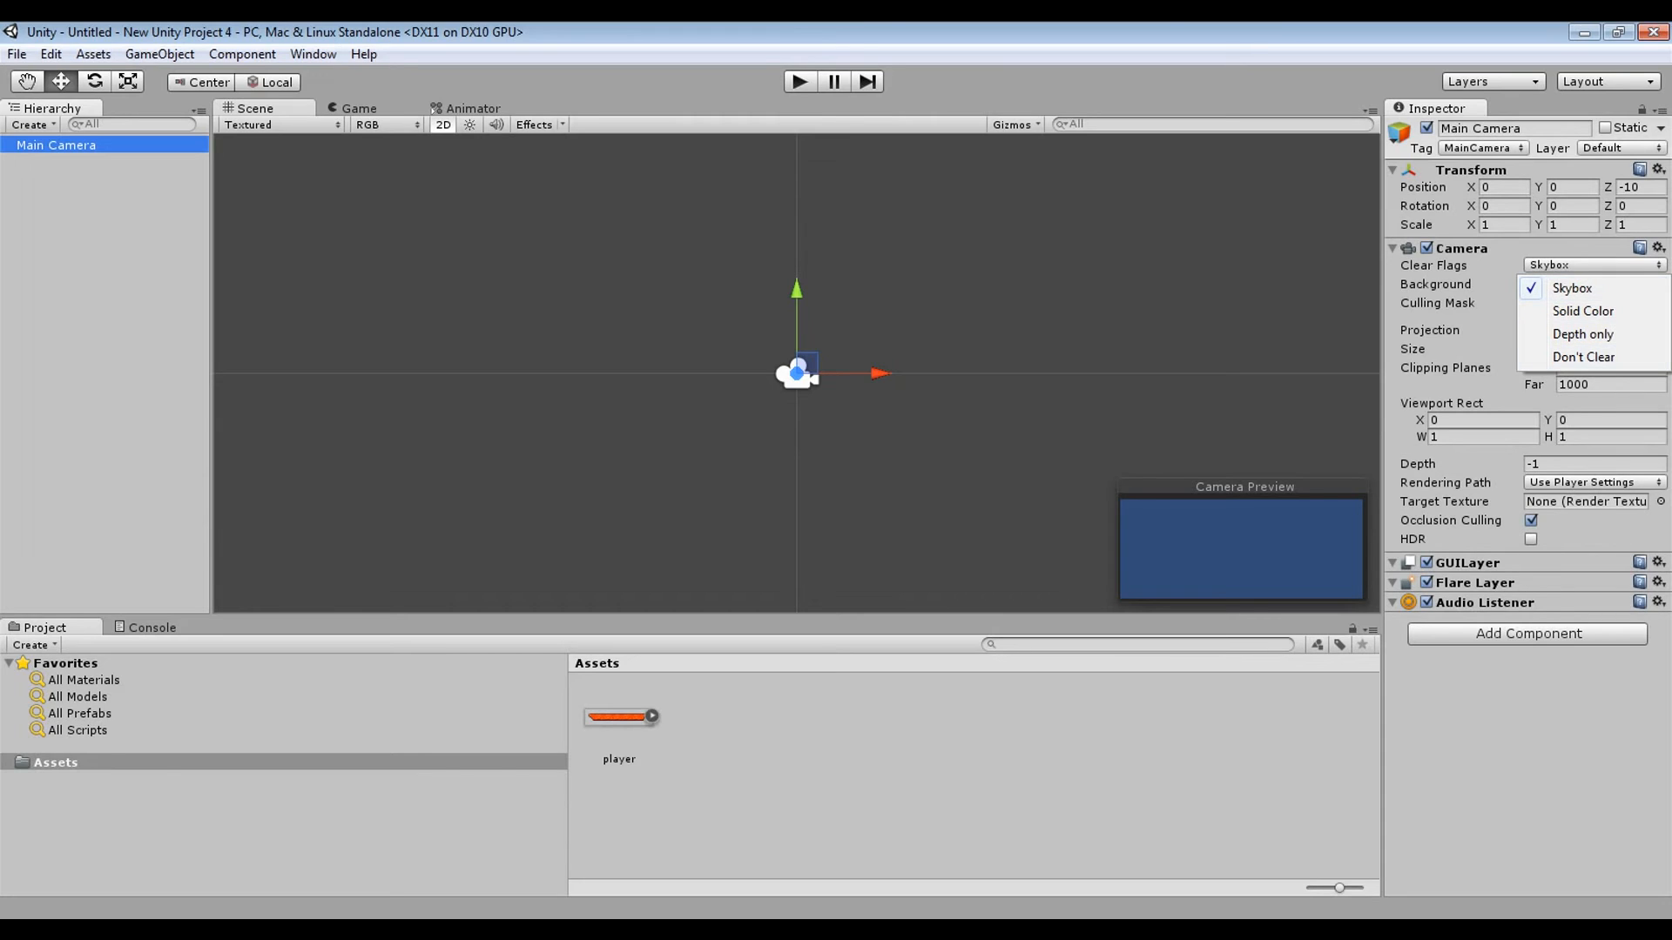
pyautogui.press('Escape')
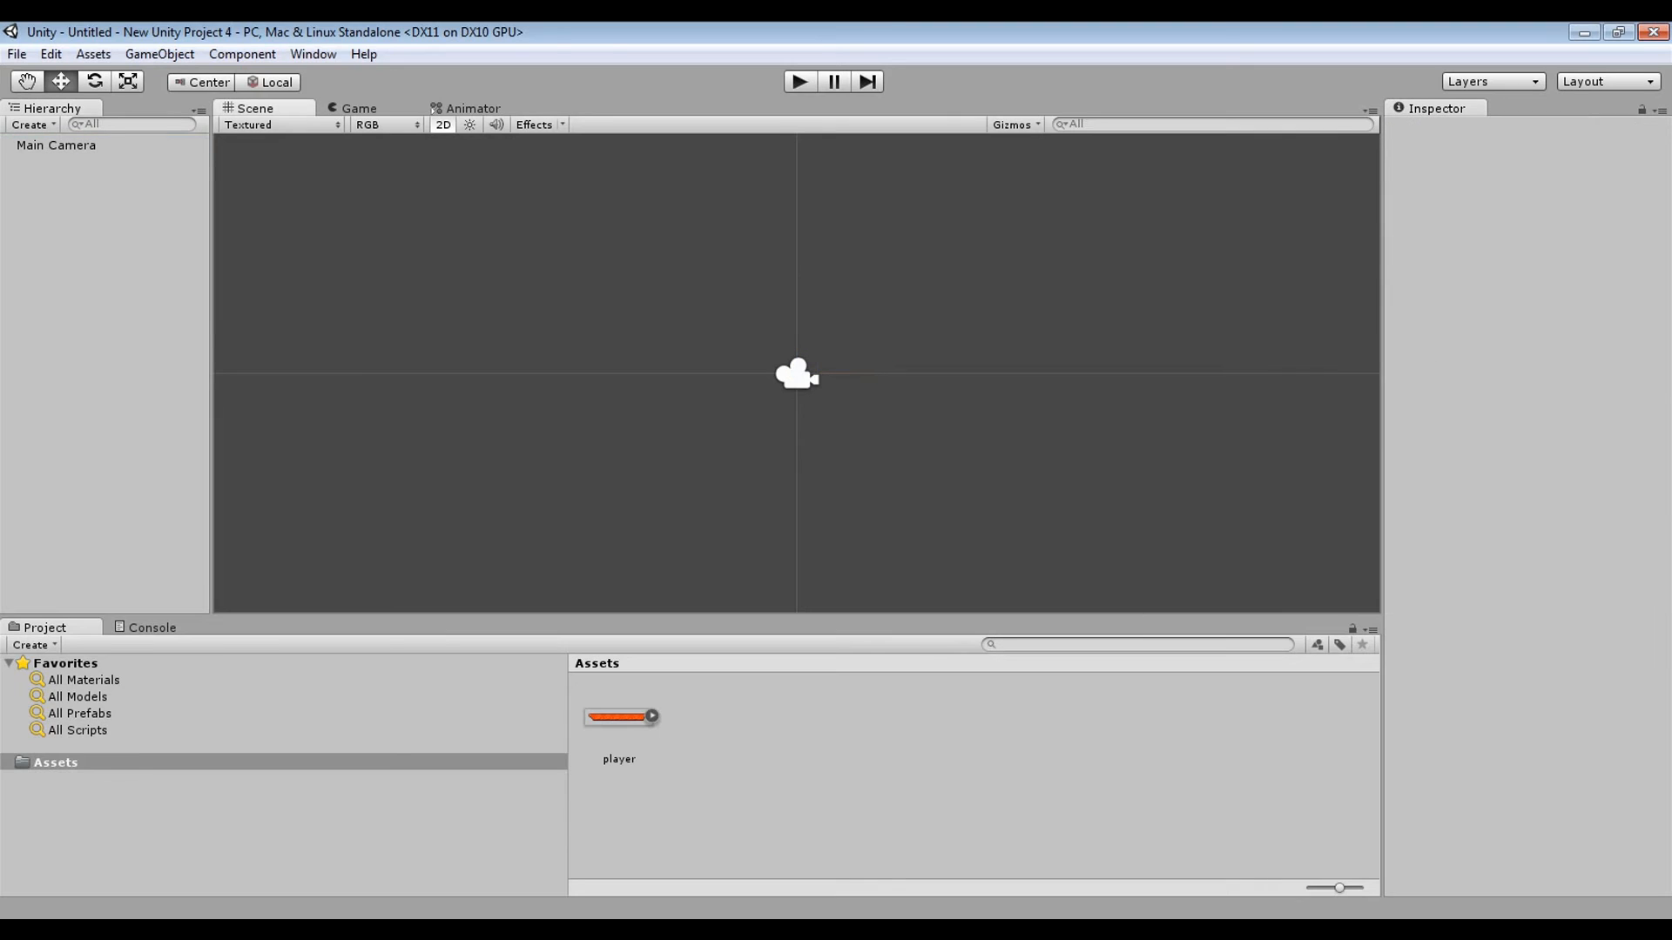
# - Nudge the Main Camera slightly along the X axis and undo the move
pyautogui.click(55, 146)
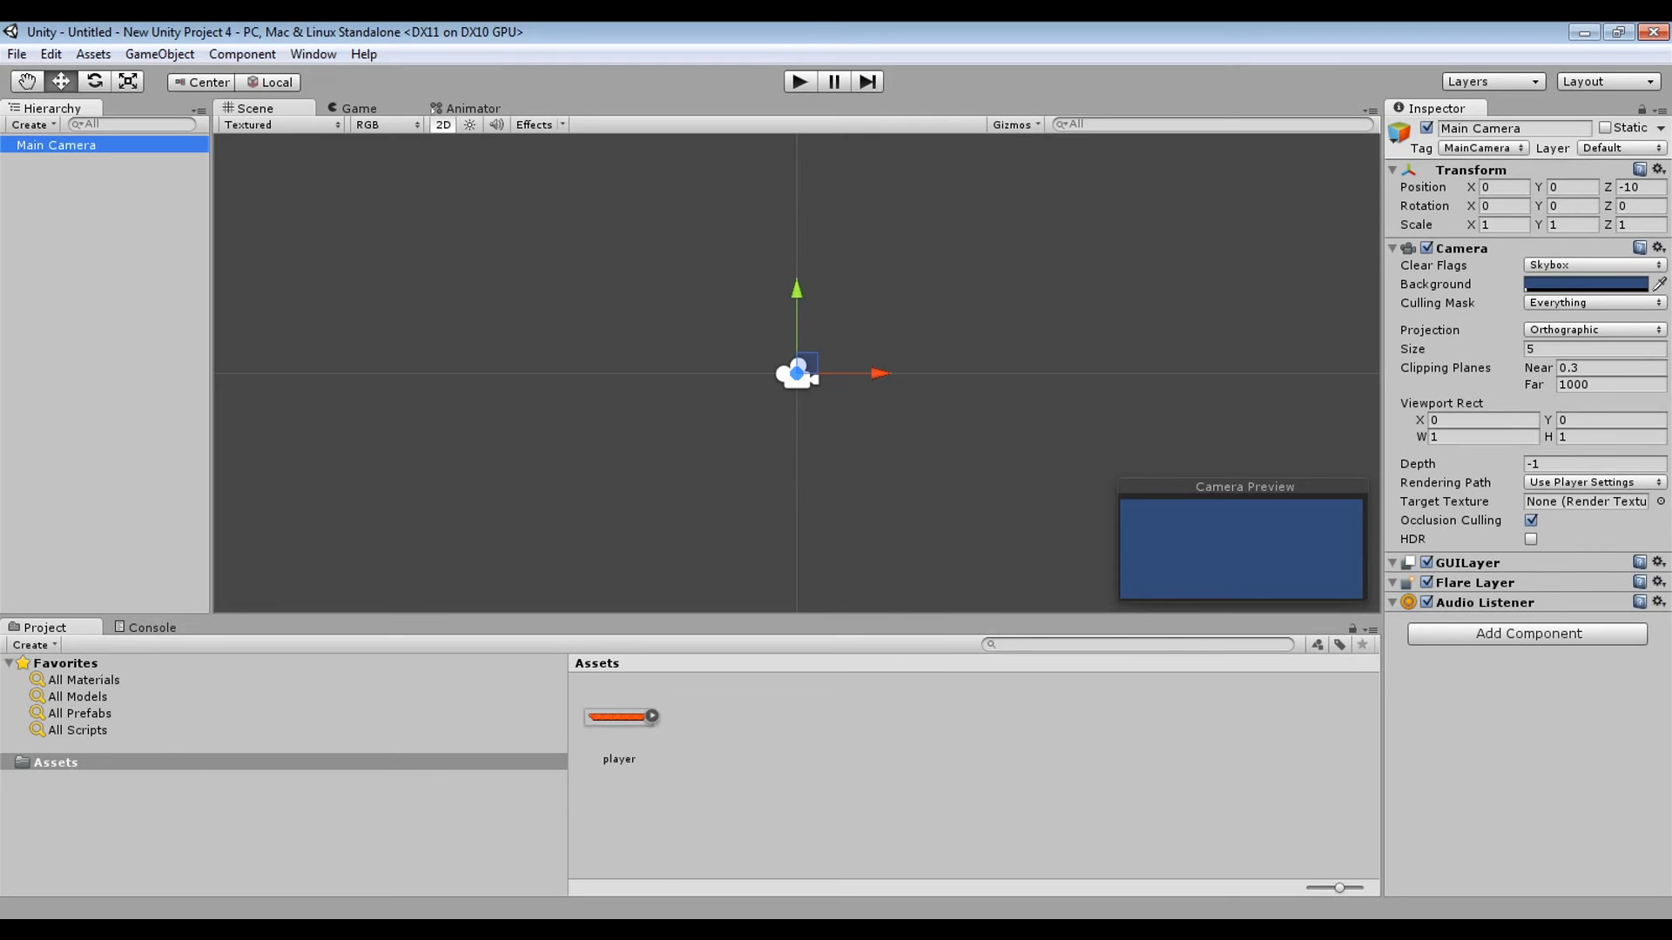
pyautogui.moveTo(878, 374)
pyautogui.mouseDown()
pyautogui.moveTo(900, 374)
pyautogui.moveTo(876, 373)
pyautogui.mouseUp()
pyautogui.hotkey('ctrl', 'z')
pyautogui.hotkey('ctrl', 'z')
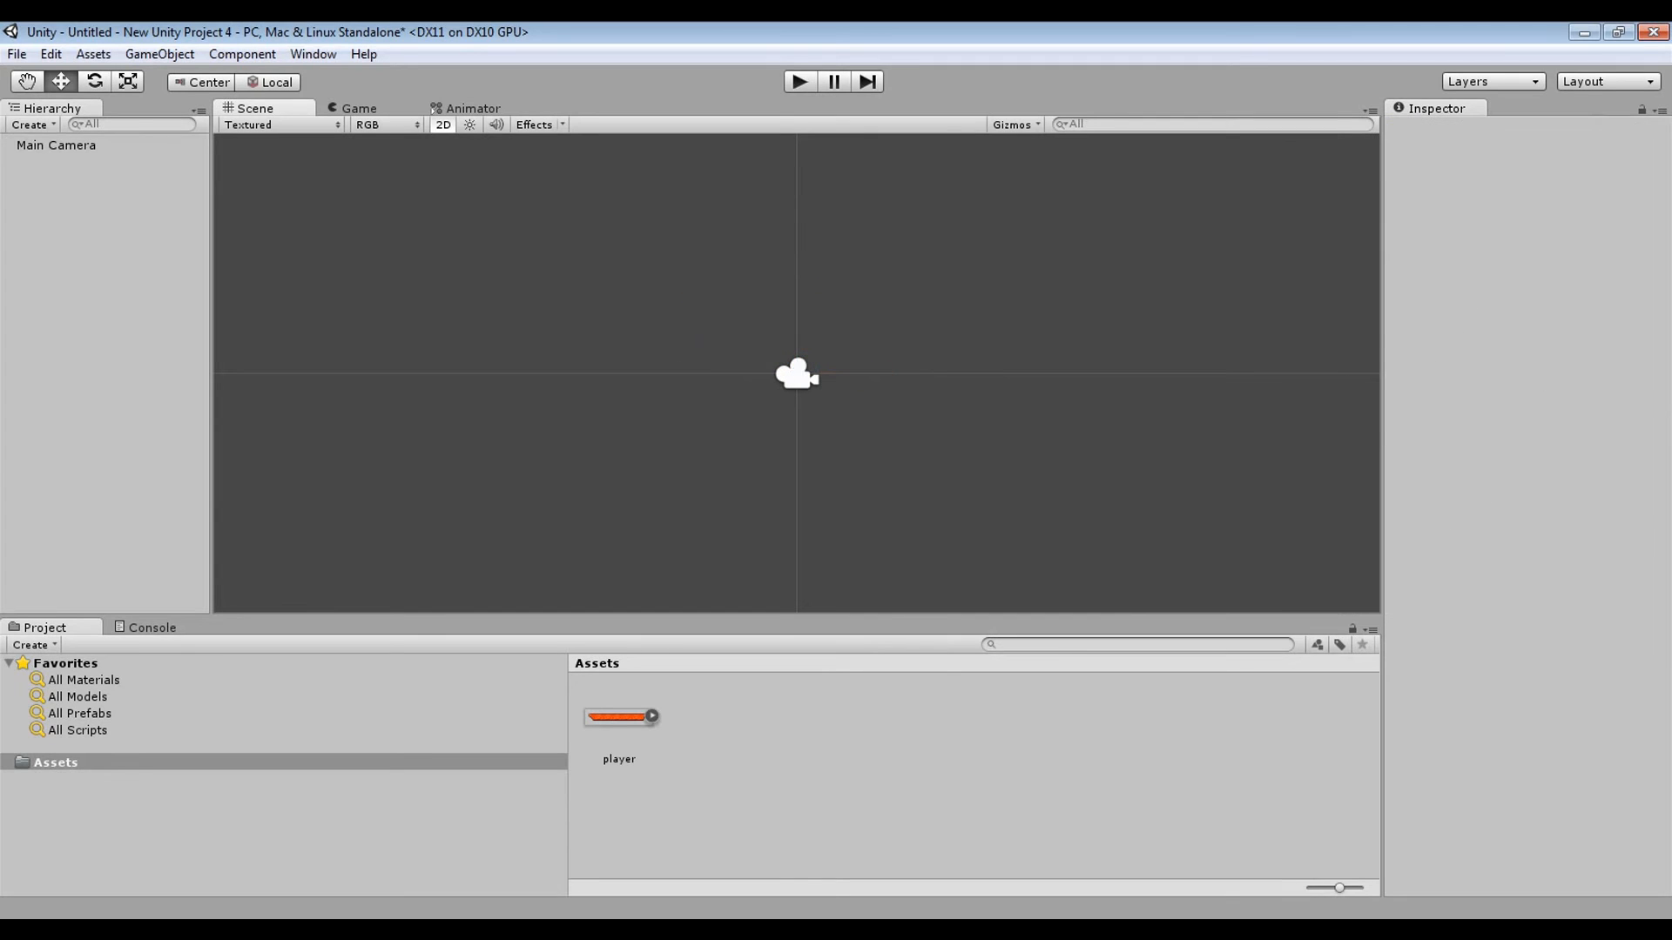
# - Place the player sprite in the scene just below the camera and scale it down uniformly to about 0.3
pyautogui.click(618, 717)
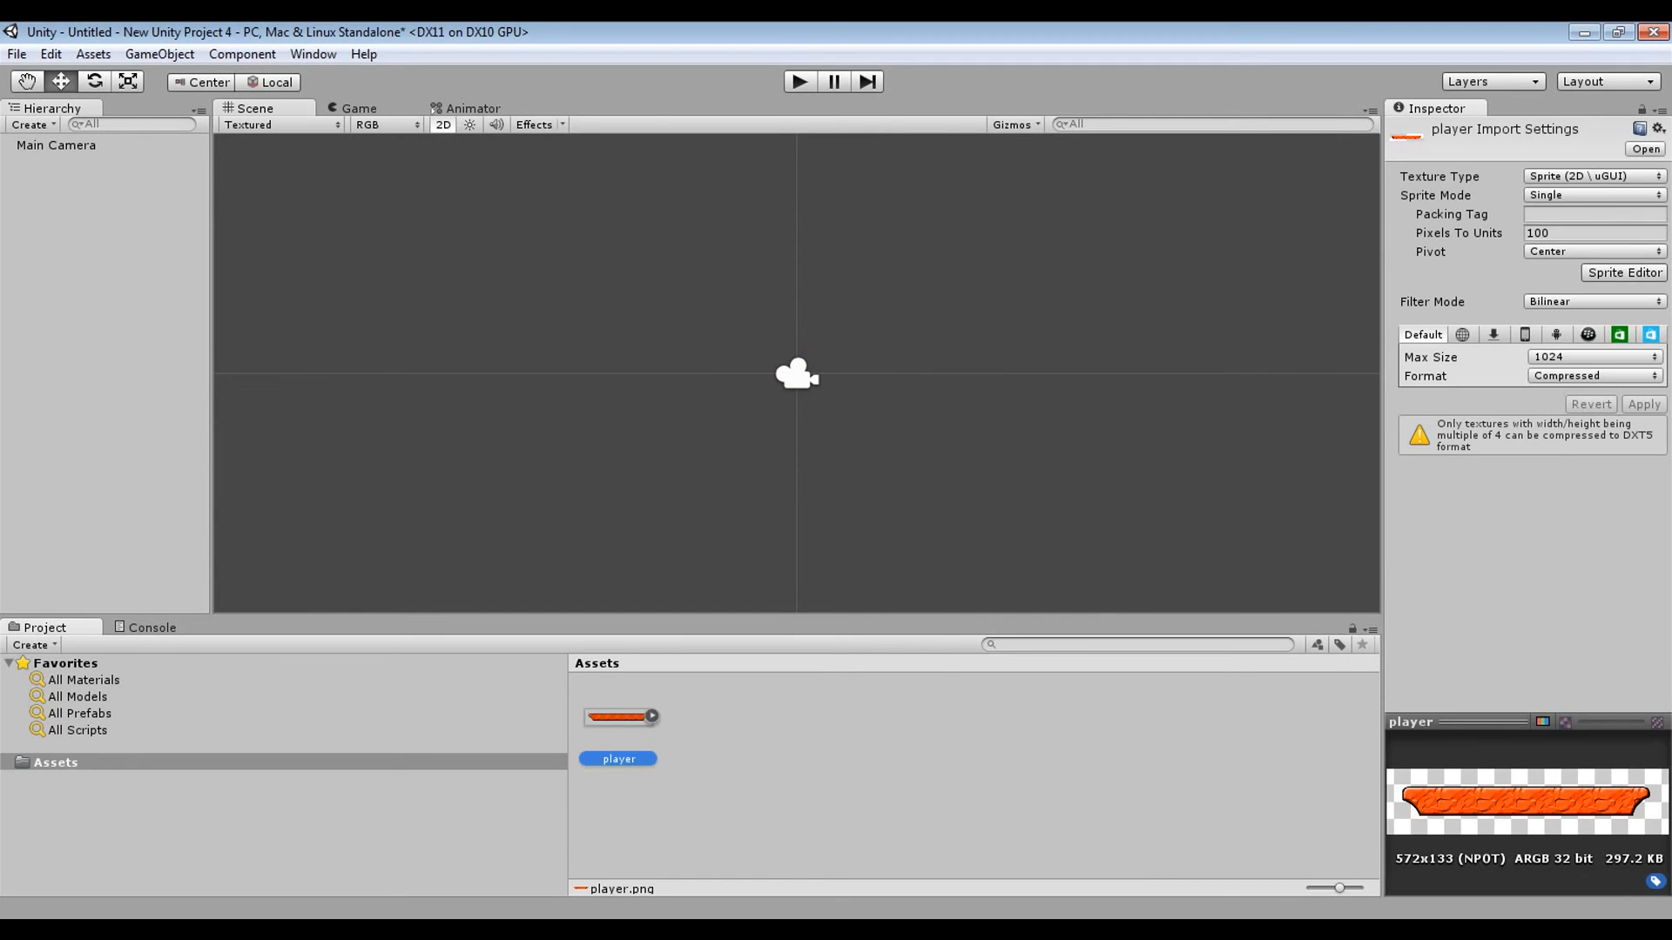
pyautogui.moveTo(620, 717); pyautogui.dragTo(798, 419)
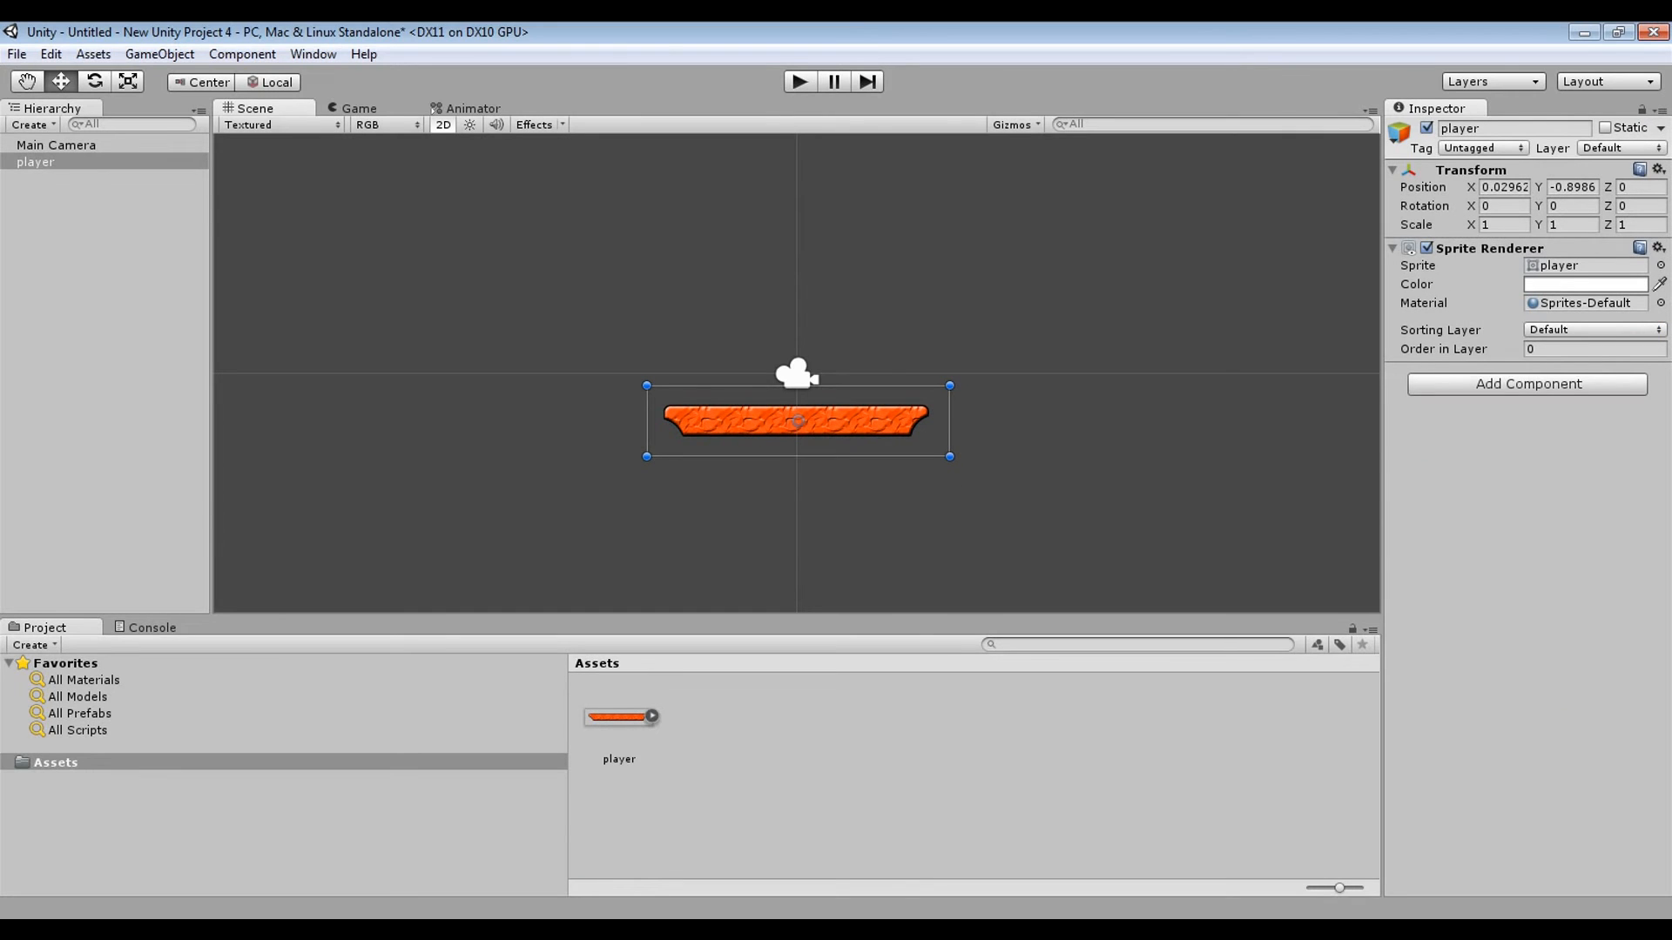
pyautogui.keyDown('shift'); pyautogui.moveTo(646, 385); pyautogui.dragTo(808, 415); pyautogui.keyUp('shift')
pyautogui.press('Escape')
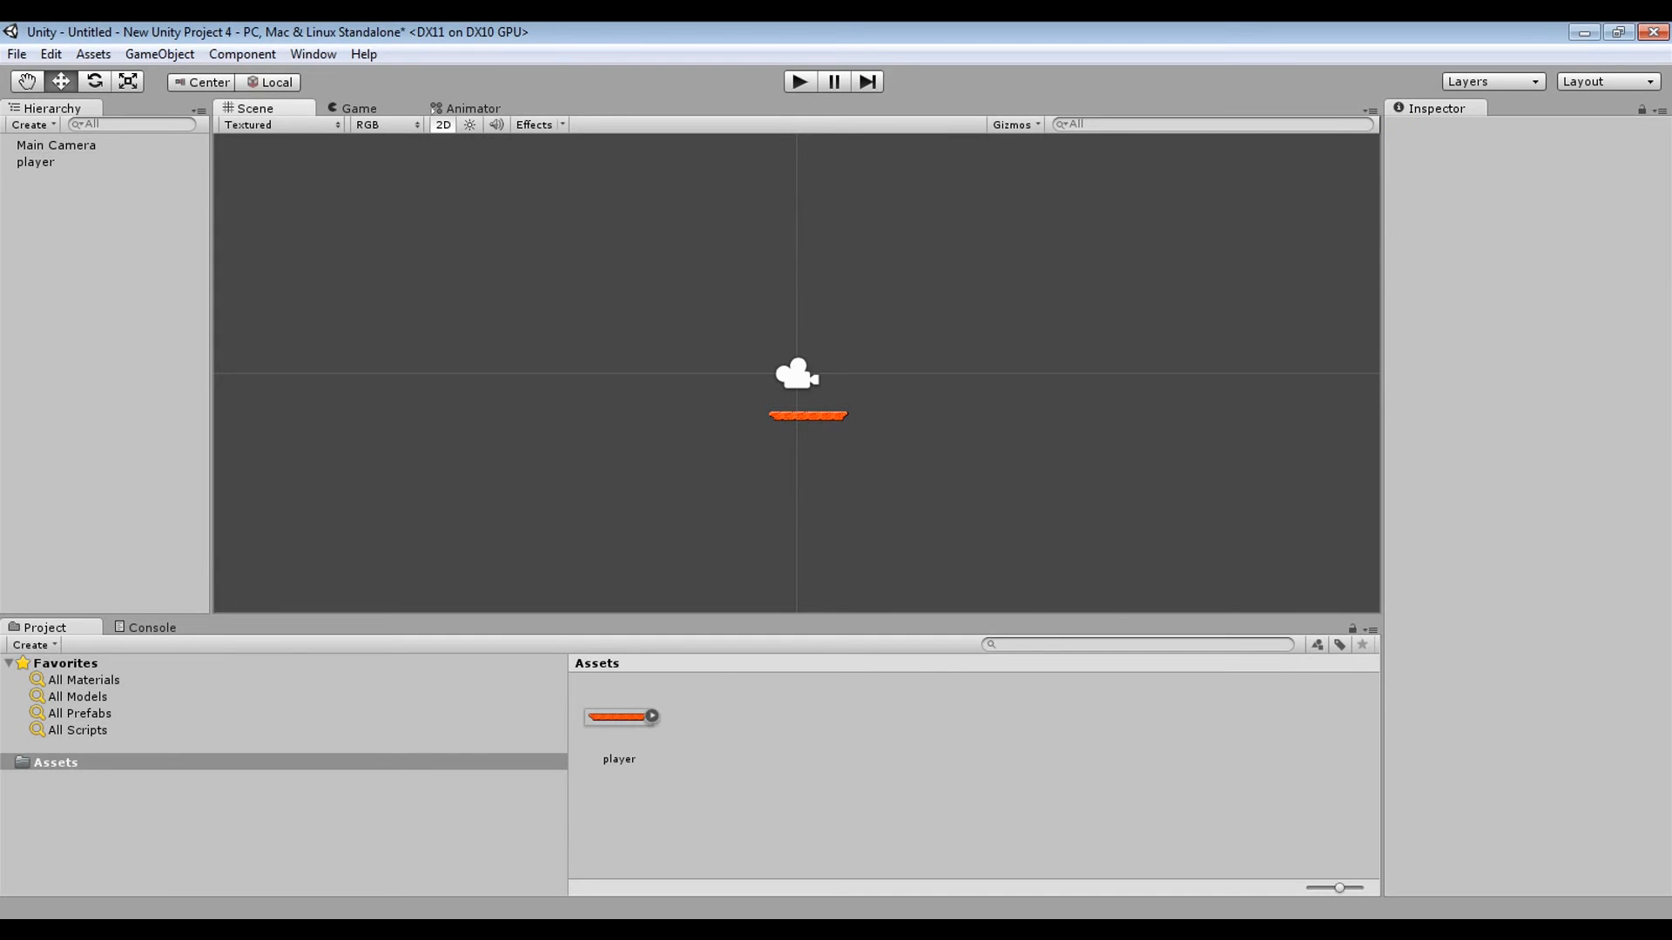
# - Scale the player sprite up to about 0.9 and move it to about X 0.13, Y -0.83
pyautogui.click(55, 144)
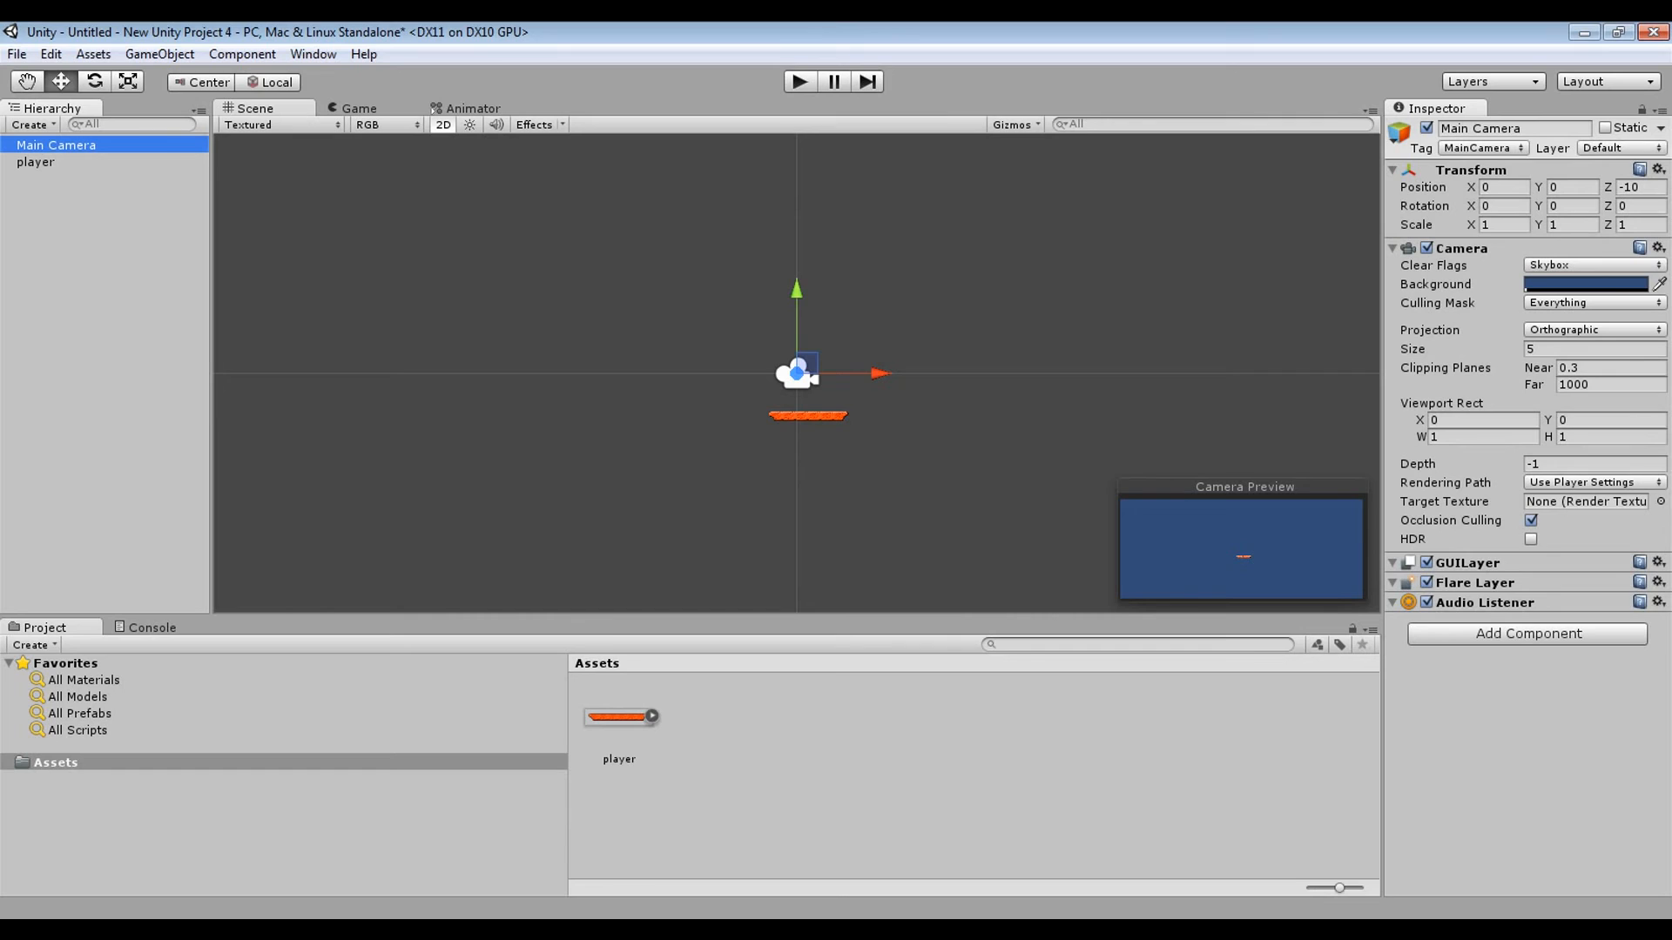
pyautogui.click(808, 416)
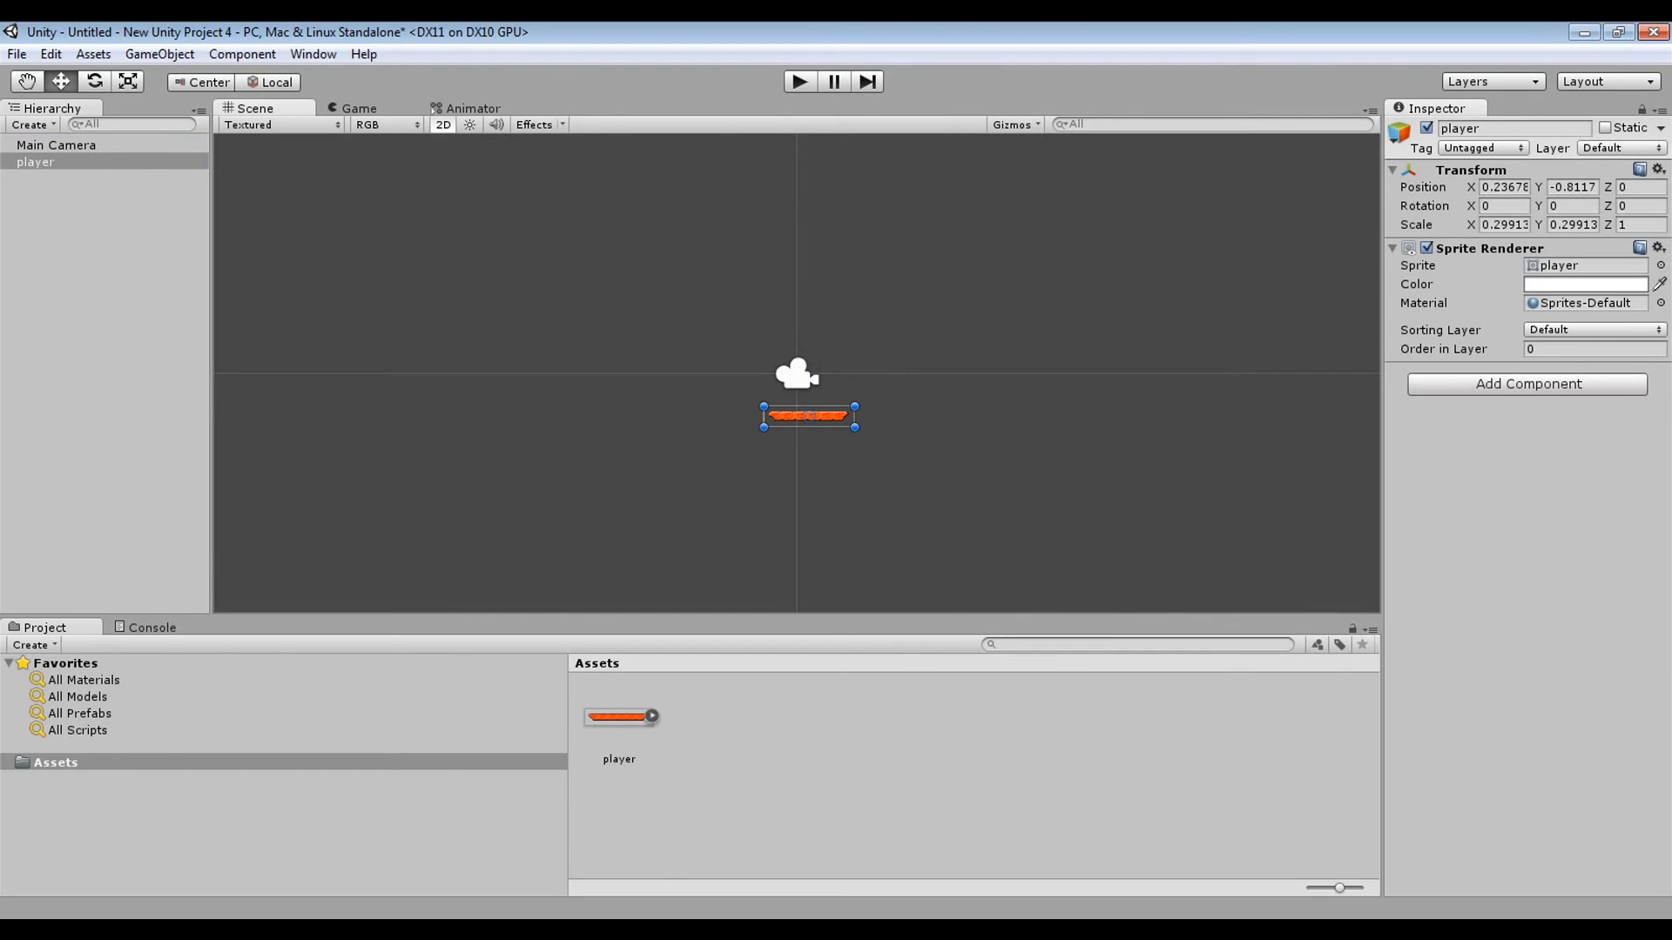
pyautogui.moveTo(855, 406); pyautogui.dragTo(1035, 364)
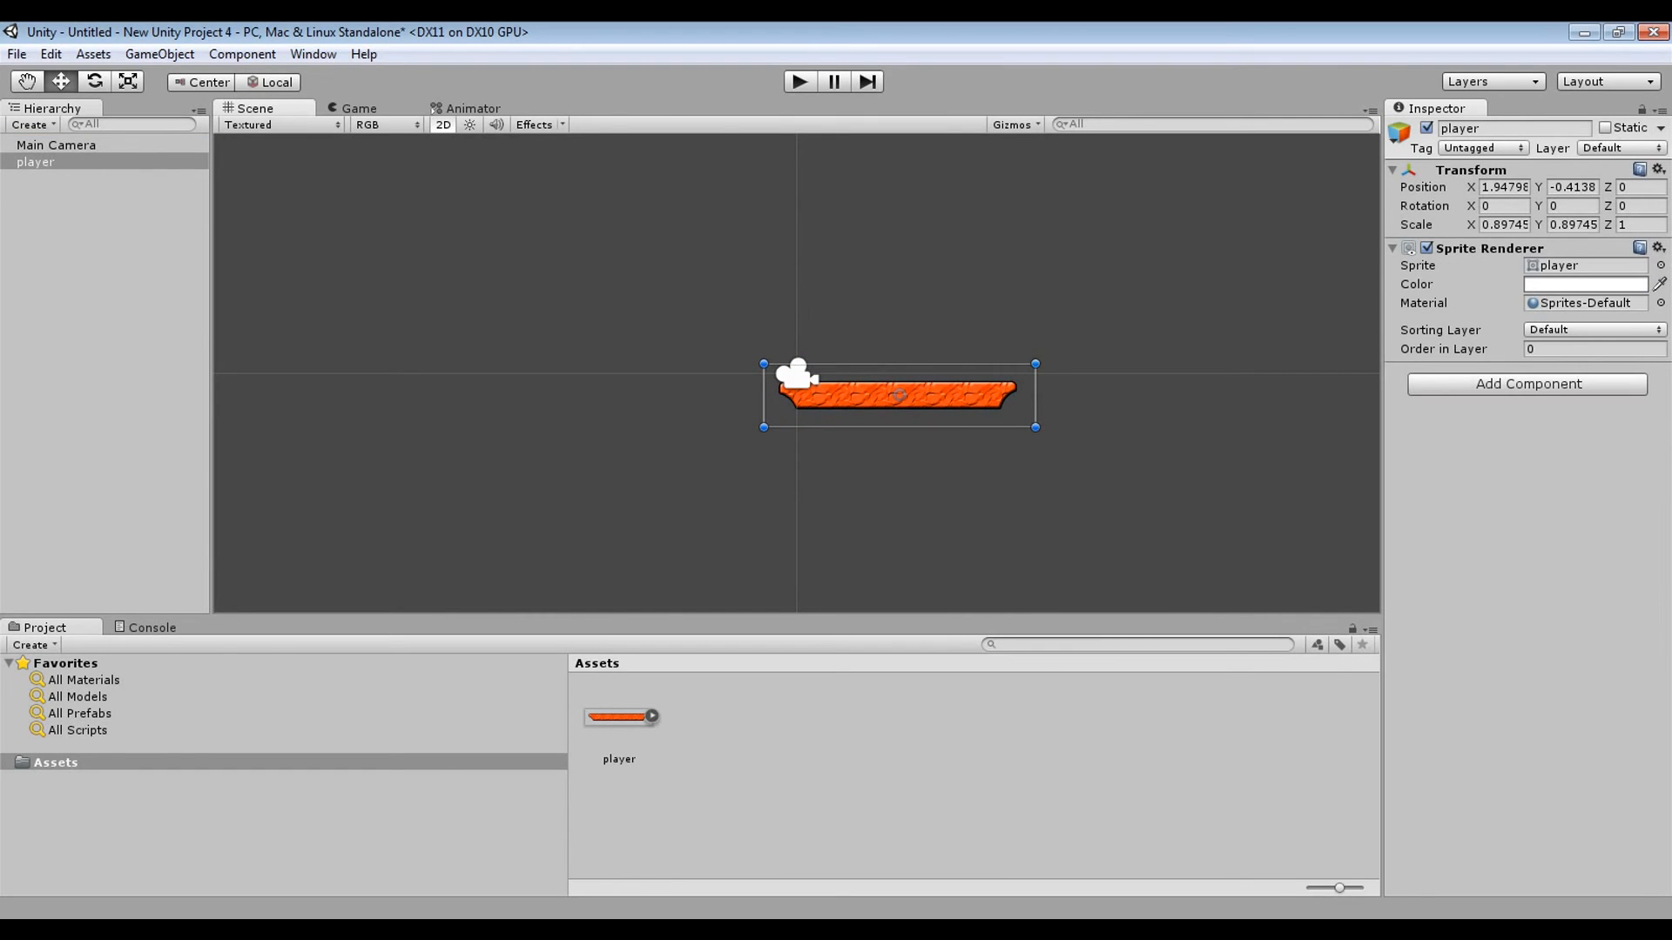
pyautogui.moveTo(899, 396); pyautogui.dragTo(802, 417)
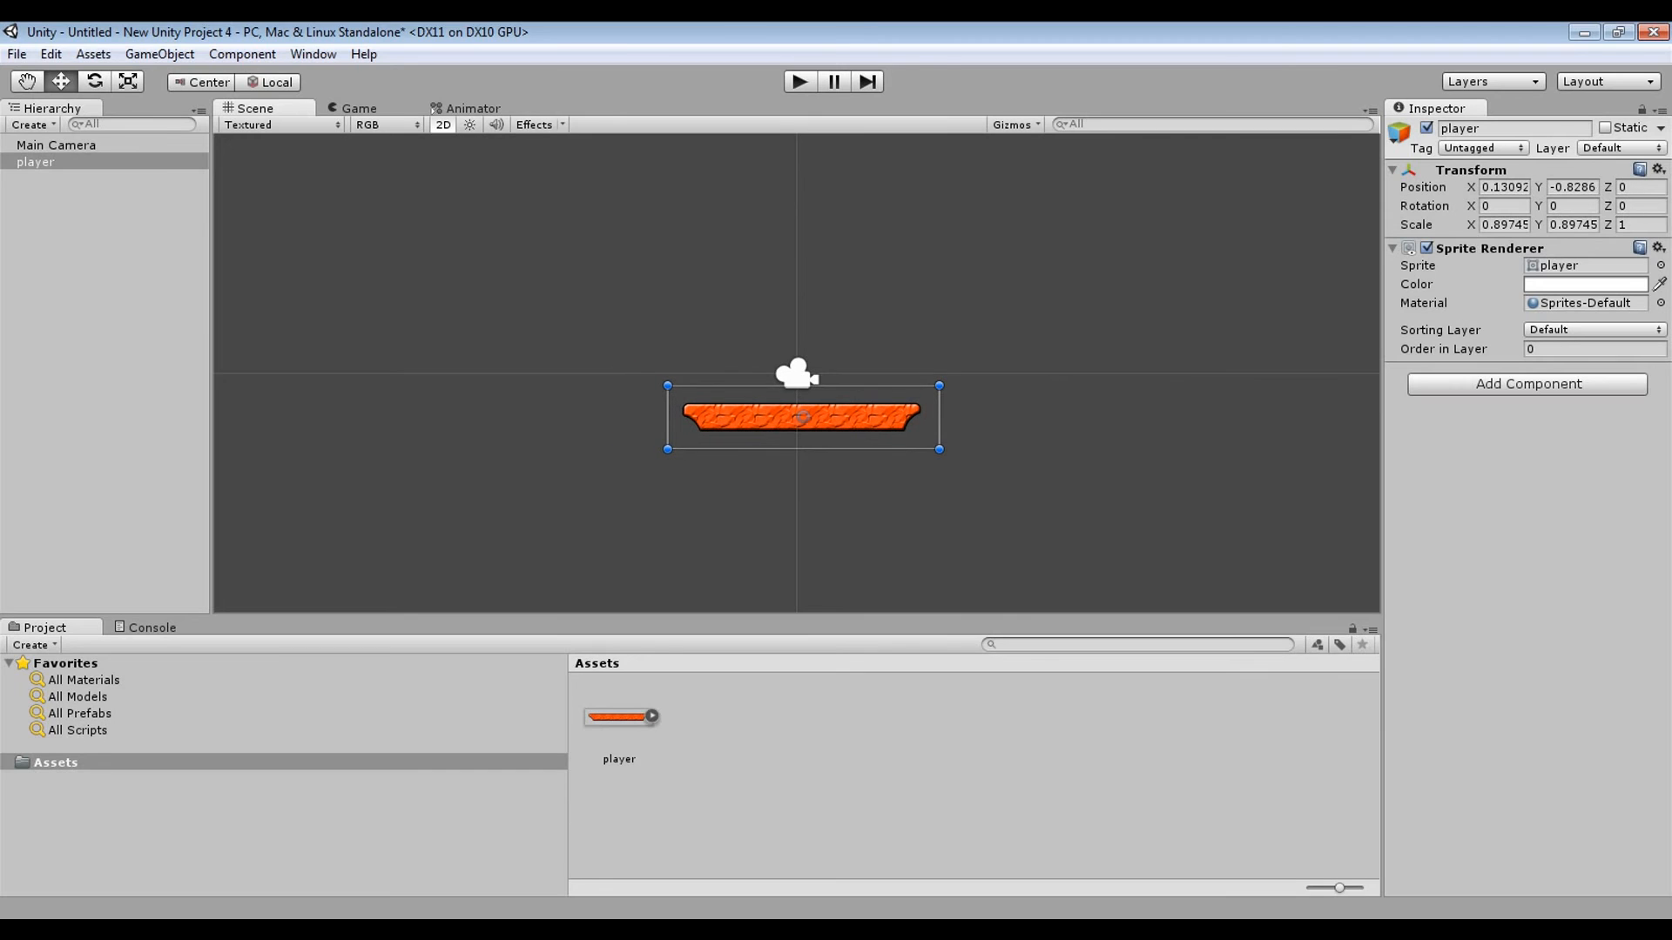
# - Examine the Main Camera's Projection options and Size setting
pyautogui.click(55, 145)
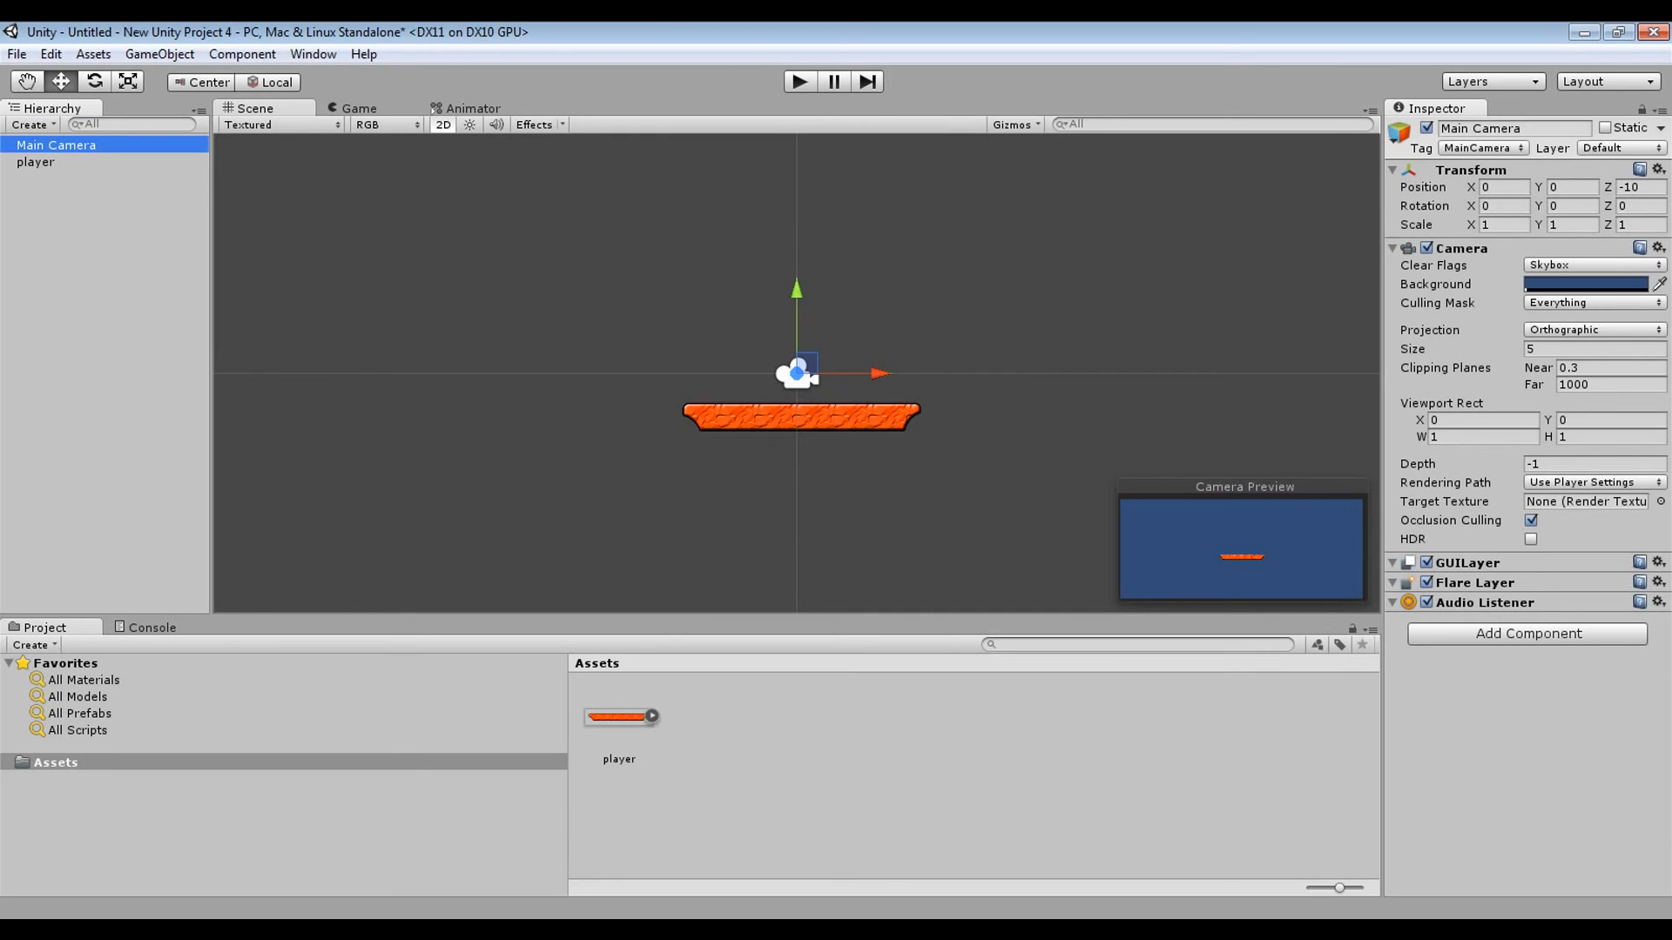
pyautogui.click(1593, 329)
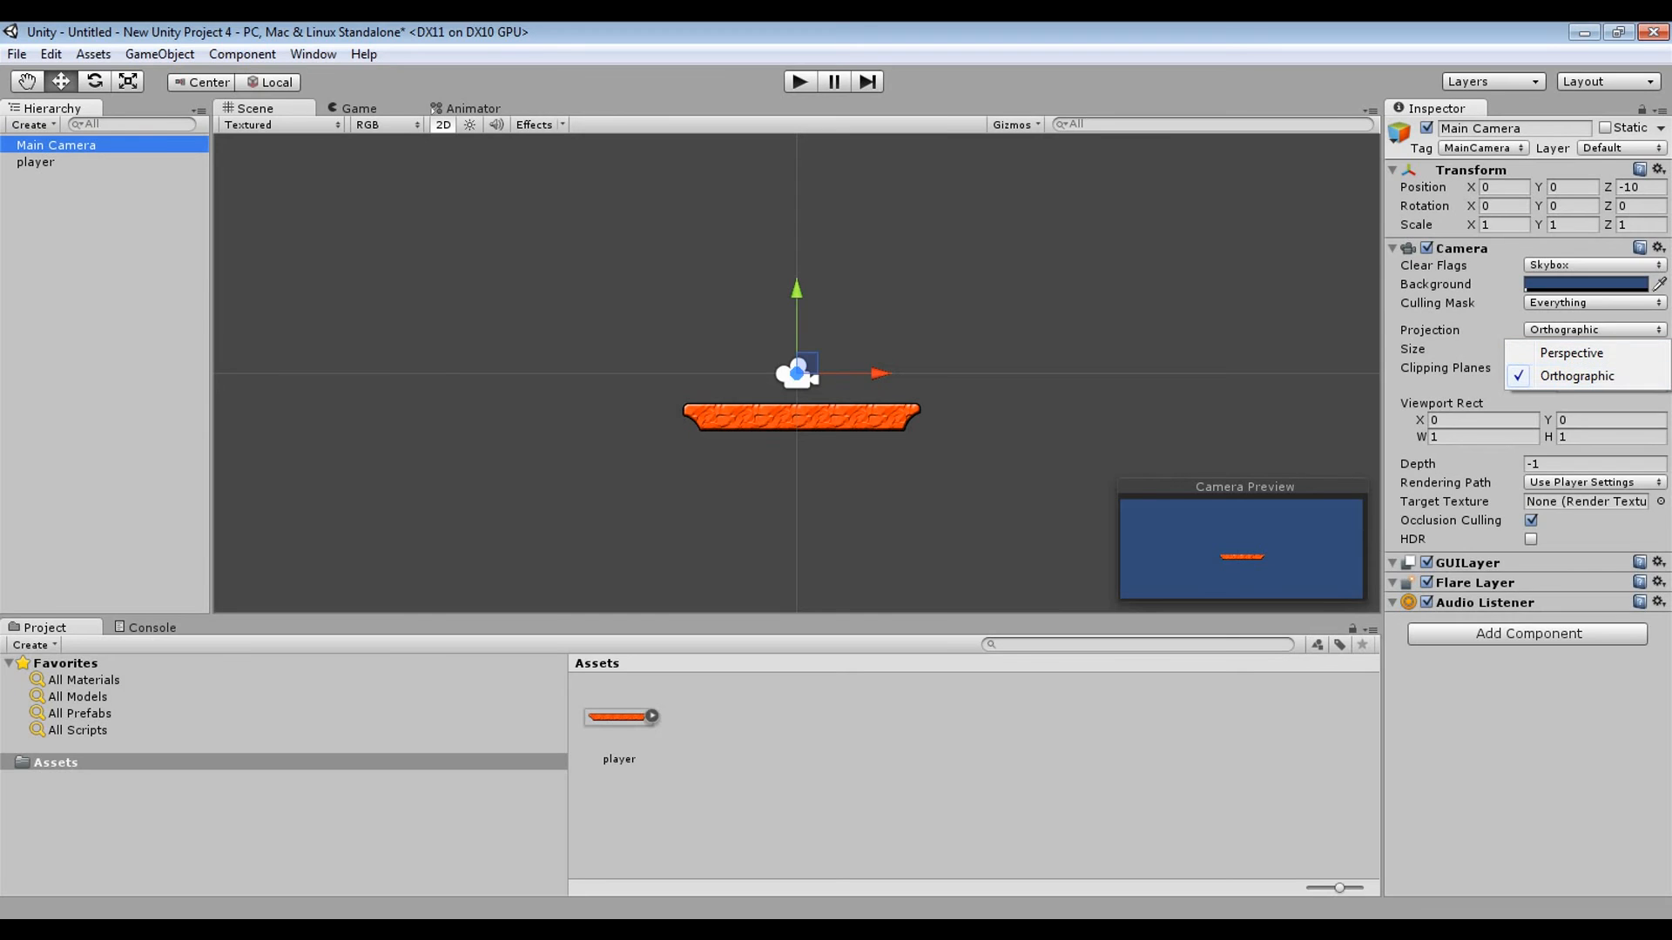
pyautogui.press('Escape')
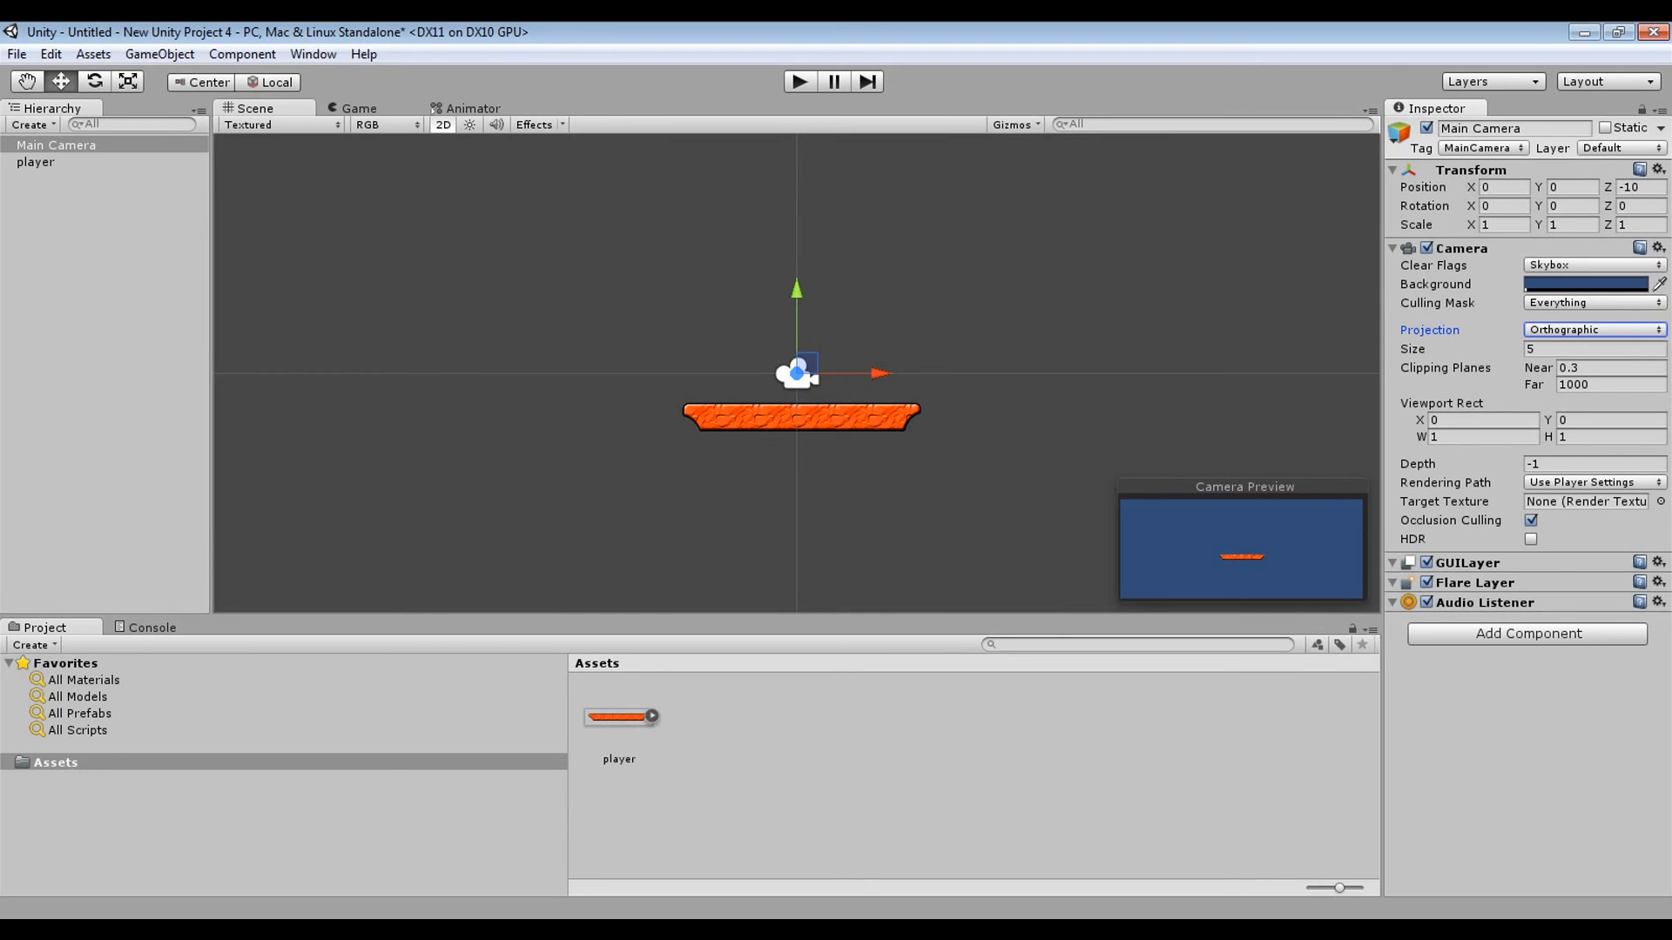
pyautogui.moveTo(1412, 348)
pyautogui.mouseDown()
pyautogui.moveTo(1379, 348)
pyautogui.moveTo(1397, 348)
pyautogui.mouseUp()
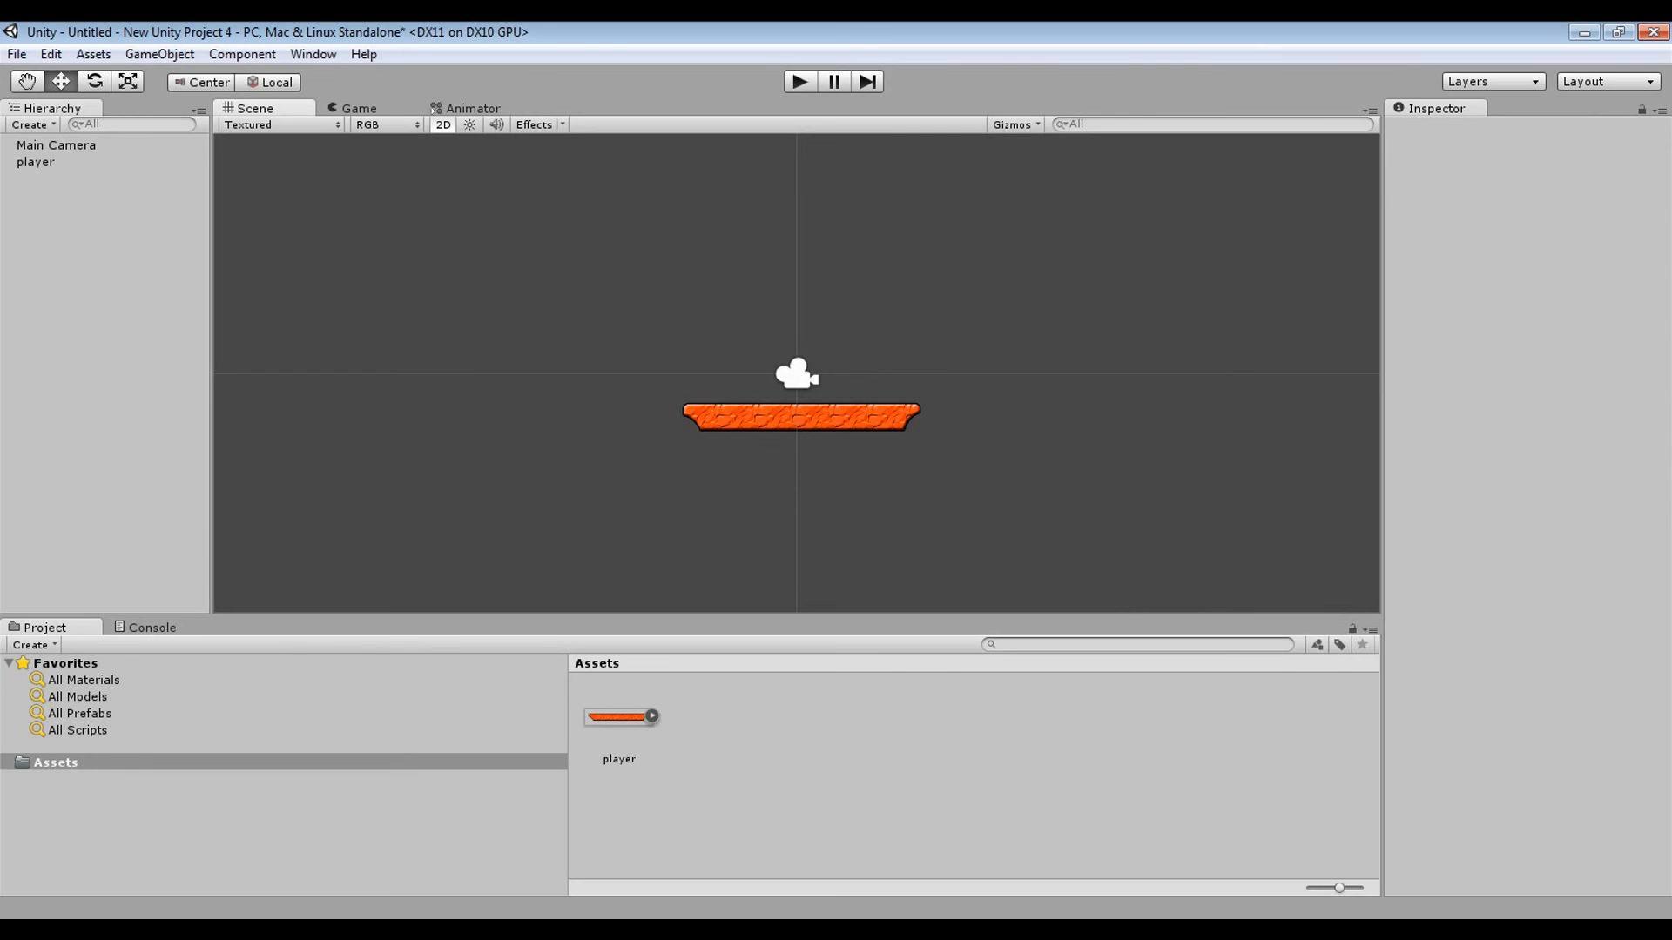
# - Select the player paddle sprite in the scene
pyautogui.click(803, 418)
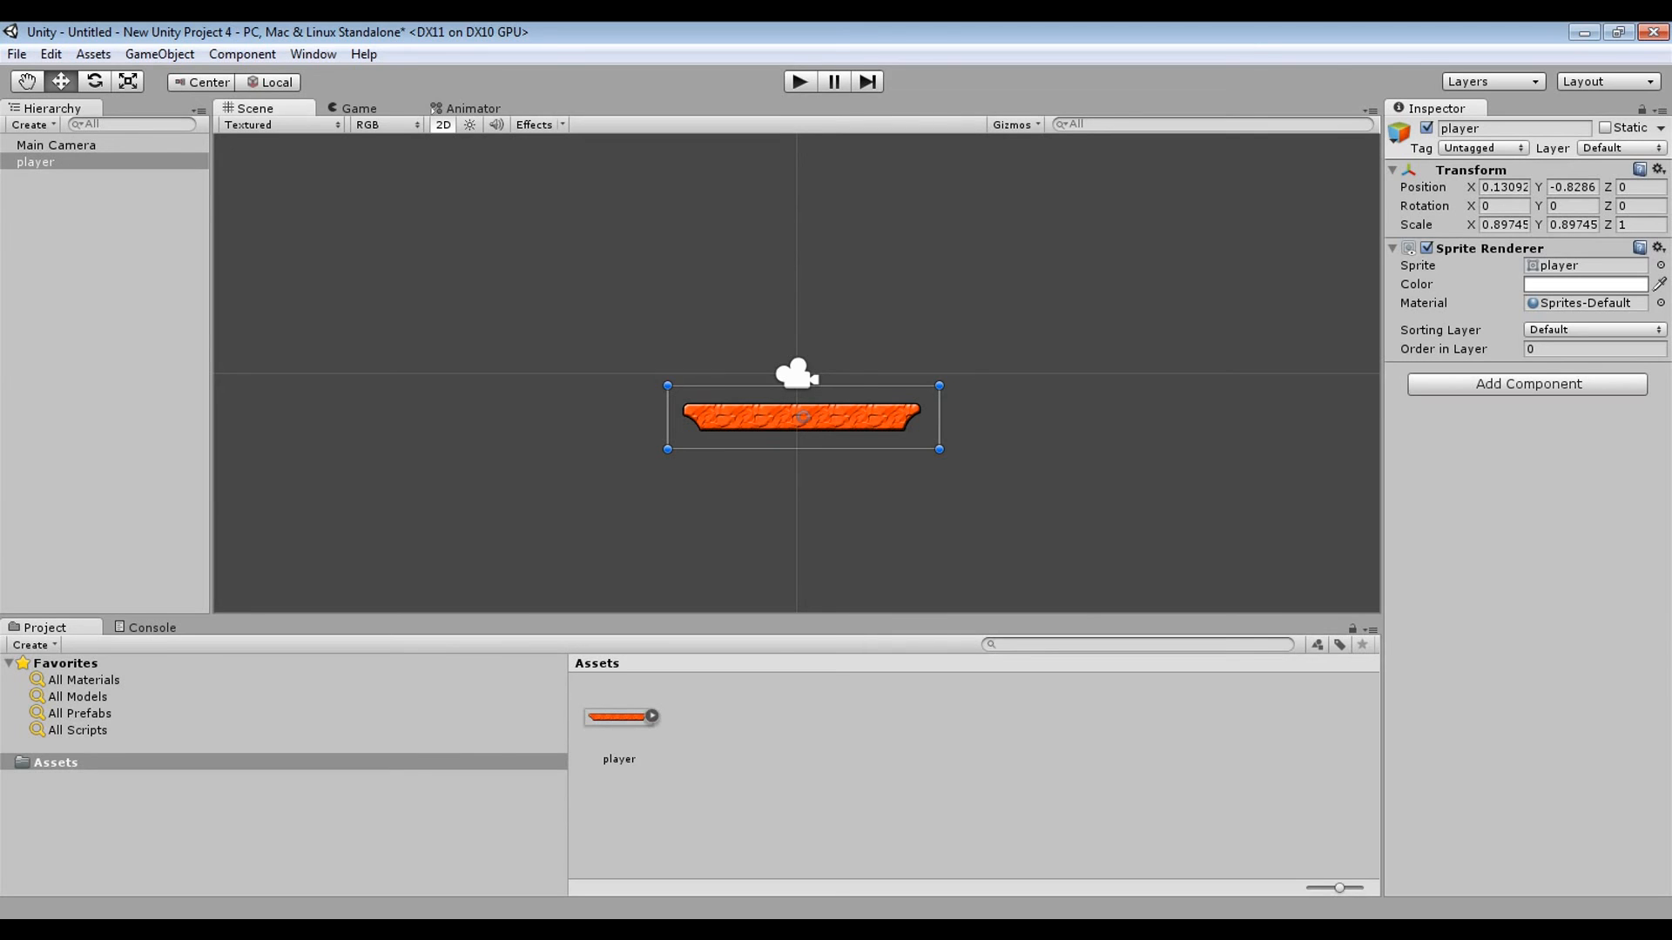
pyautogui.hotkey('ctrl', 'shift', 'a')
pyautogui.press('Down')
pyautogui.press('Down')
pyautogui.press('Down')
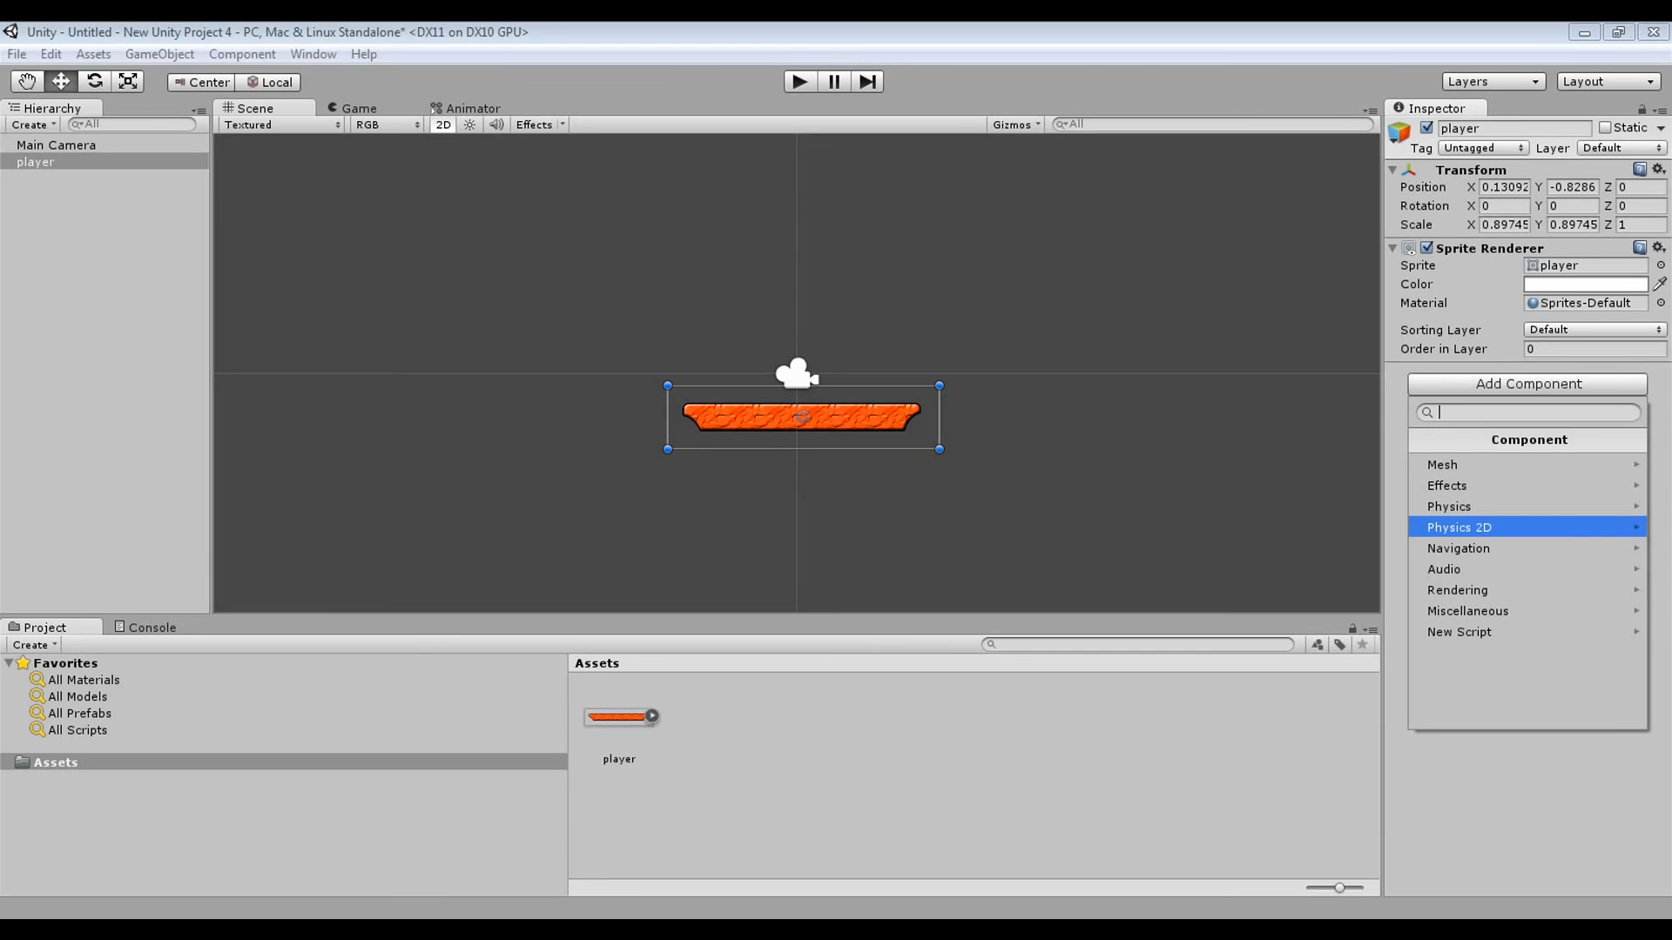
pyautogui.press('Right')
pyautogui.press('Down')
pyautogui.press('Down')
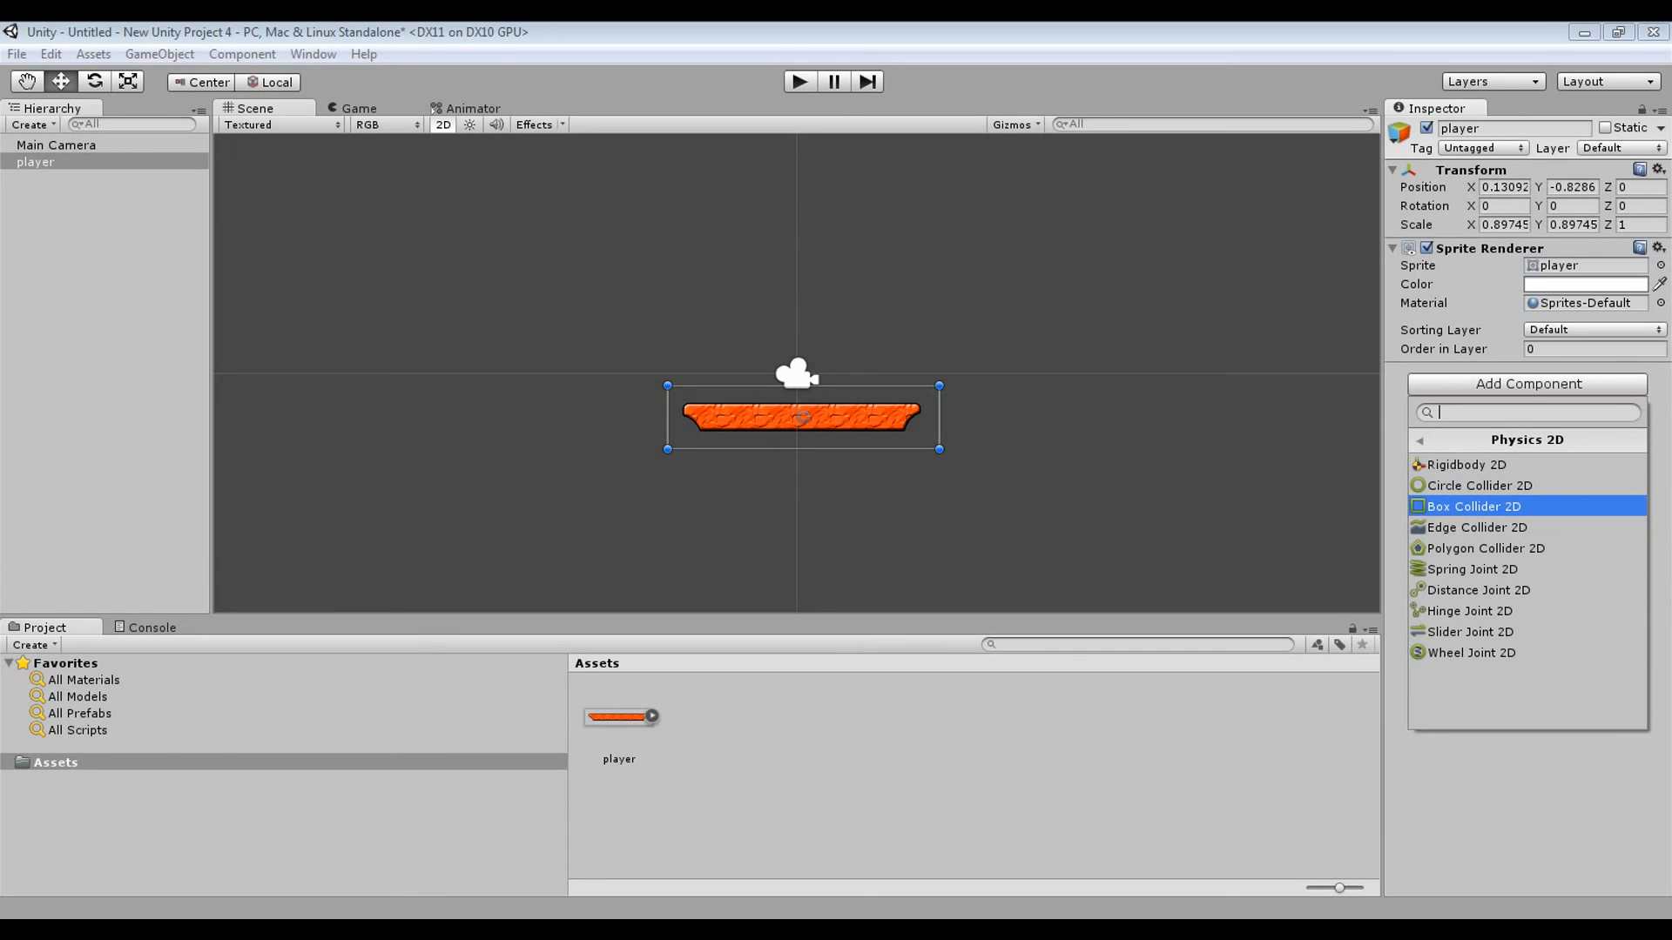
pyautogui.press('Up')
pyautogui.press('Escape')
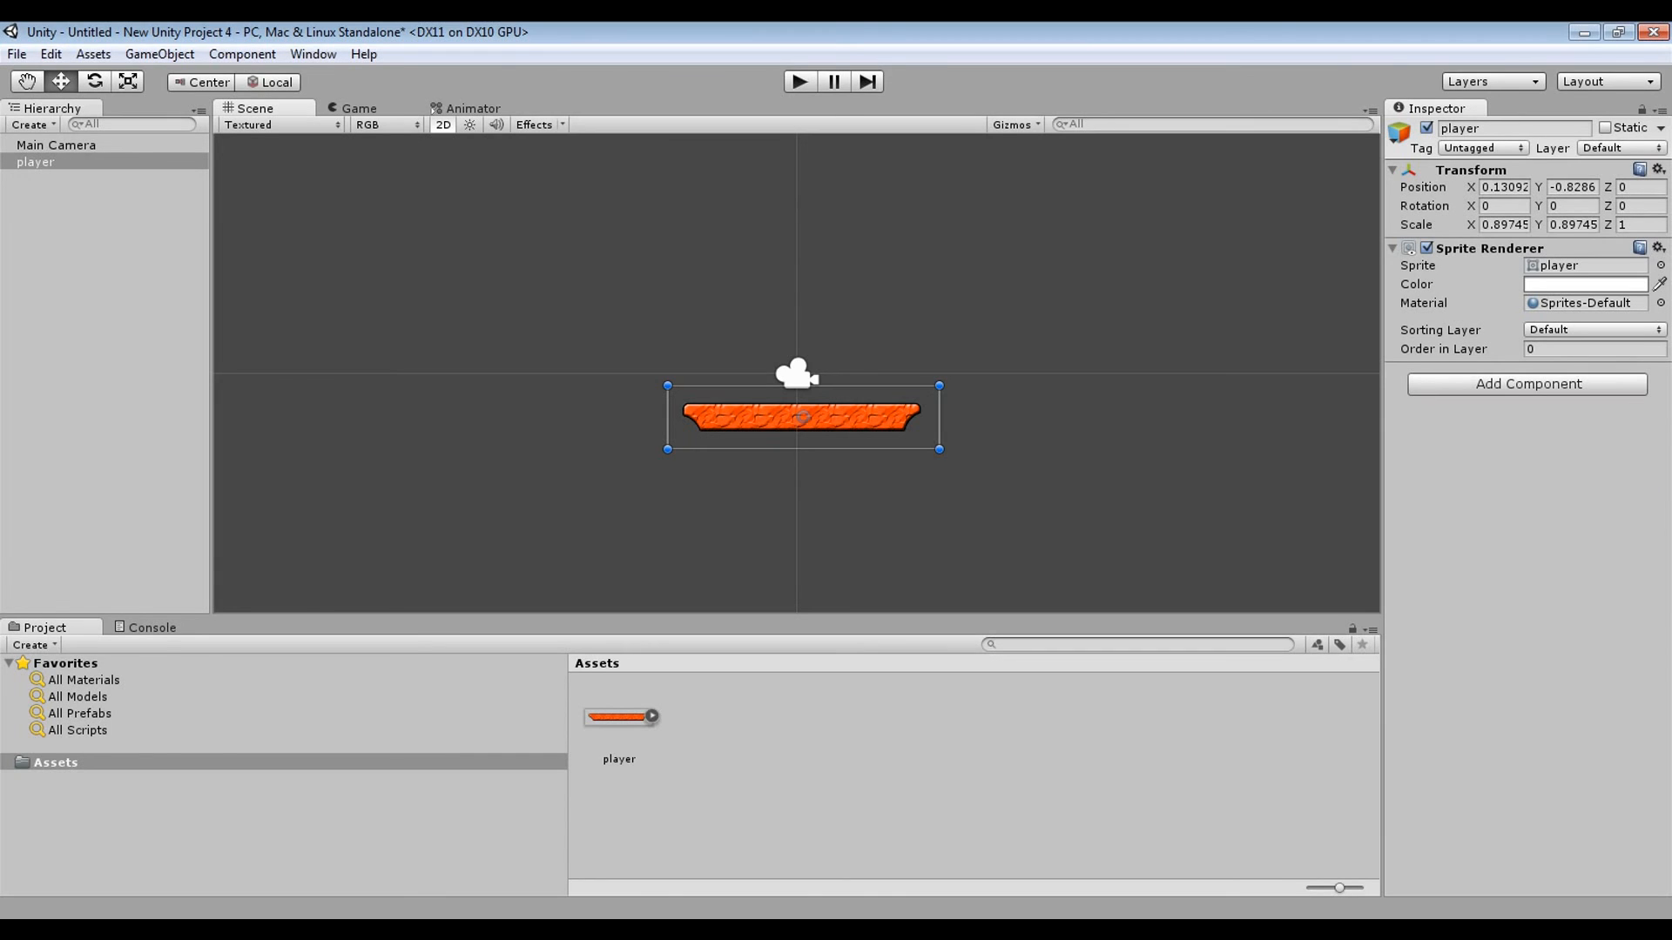
# - Add a Box Collider 2D to the player and fit it to the paddle with size 4.95 by 0.51 and center X -0.04, Y 0.03
pyautogui.click(242, 54)
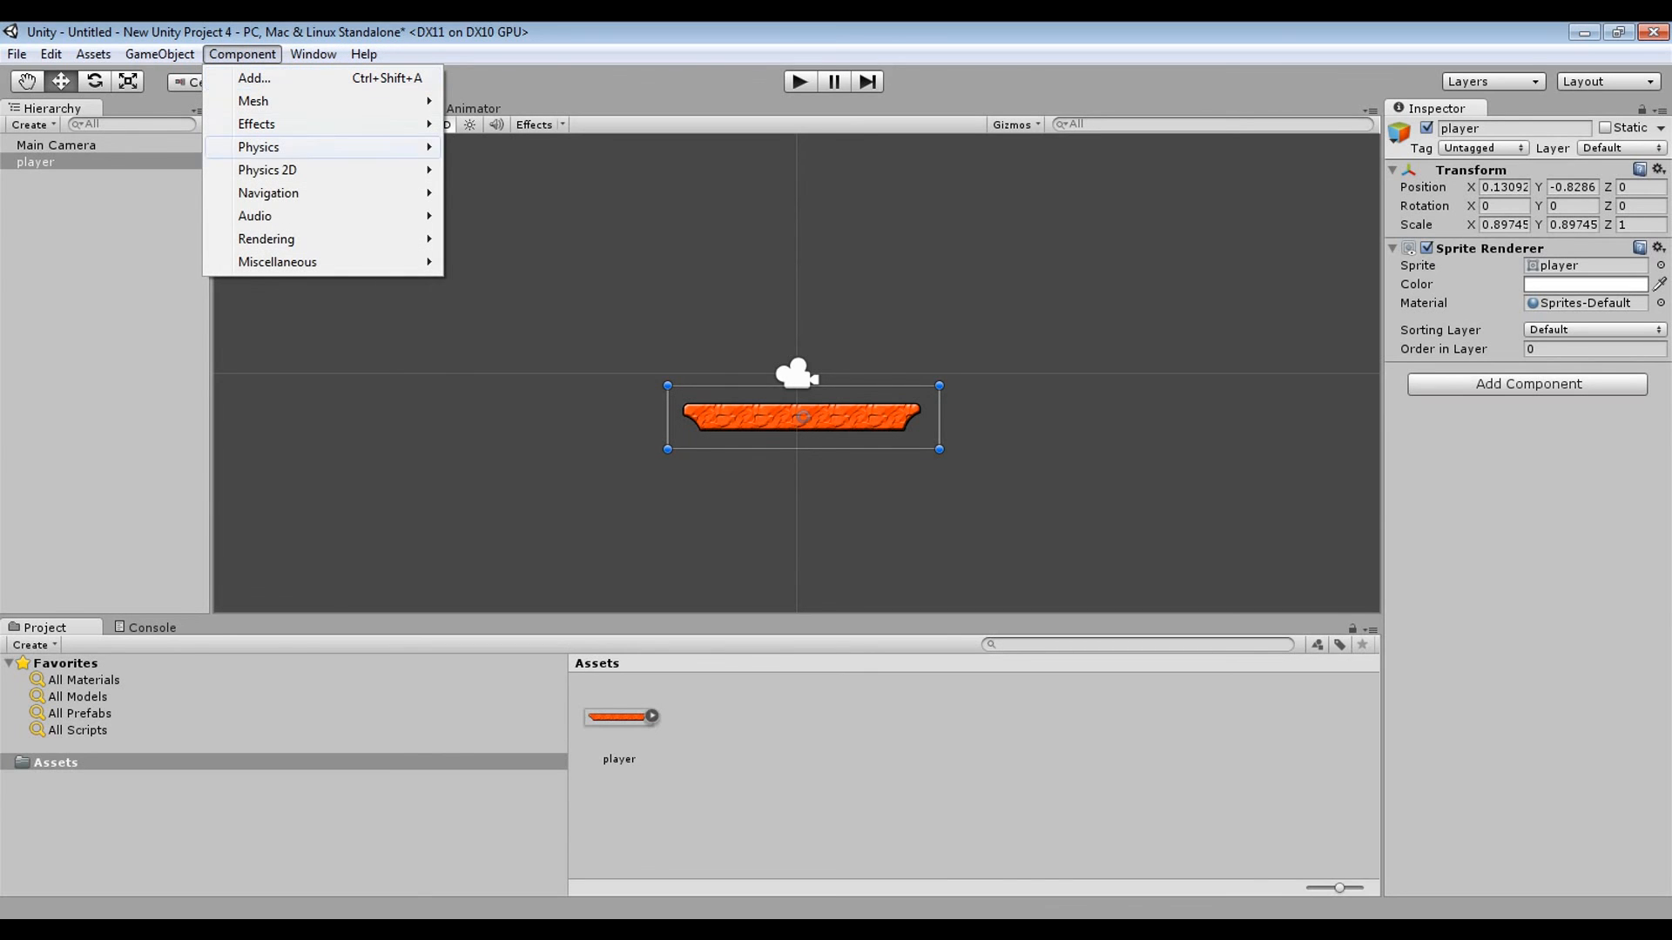
pyautogui.moveTo(267, 170)
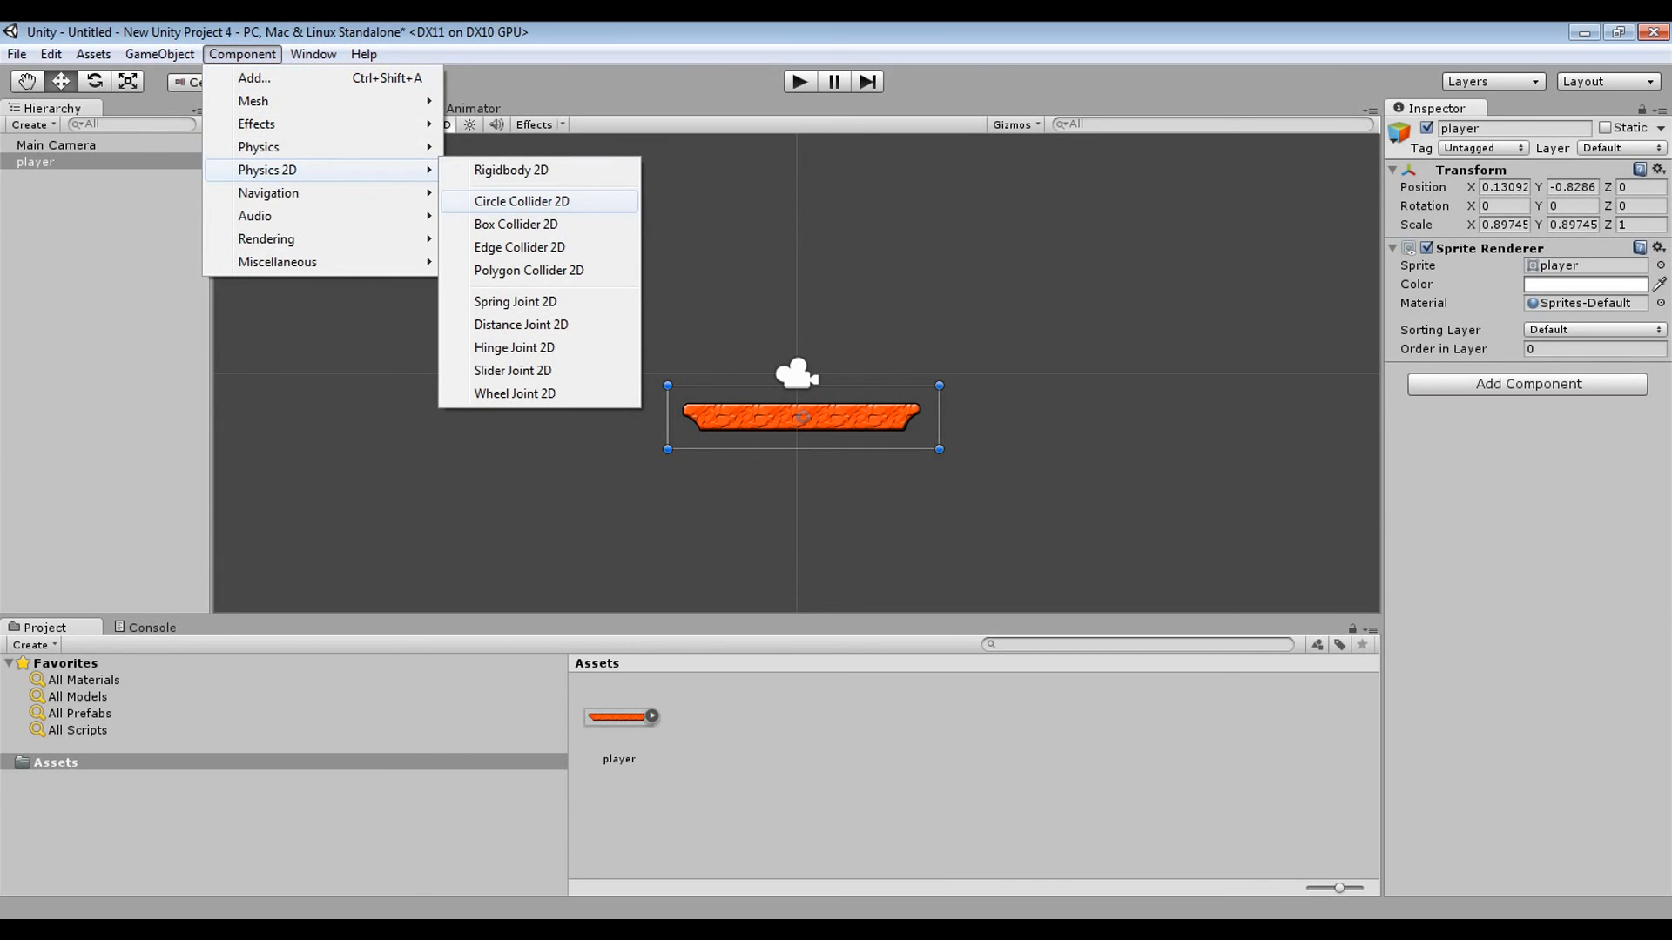
pyautogui.click(516, 224)
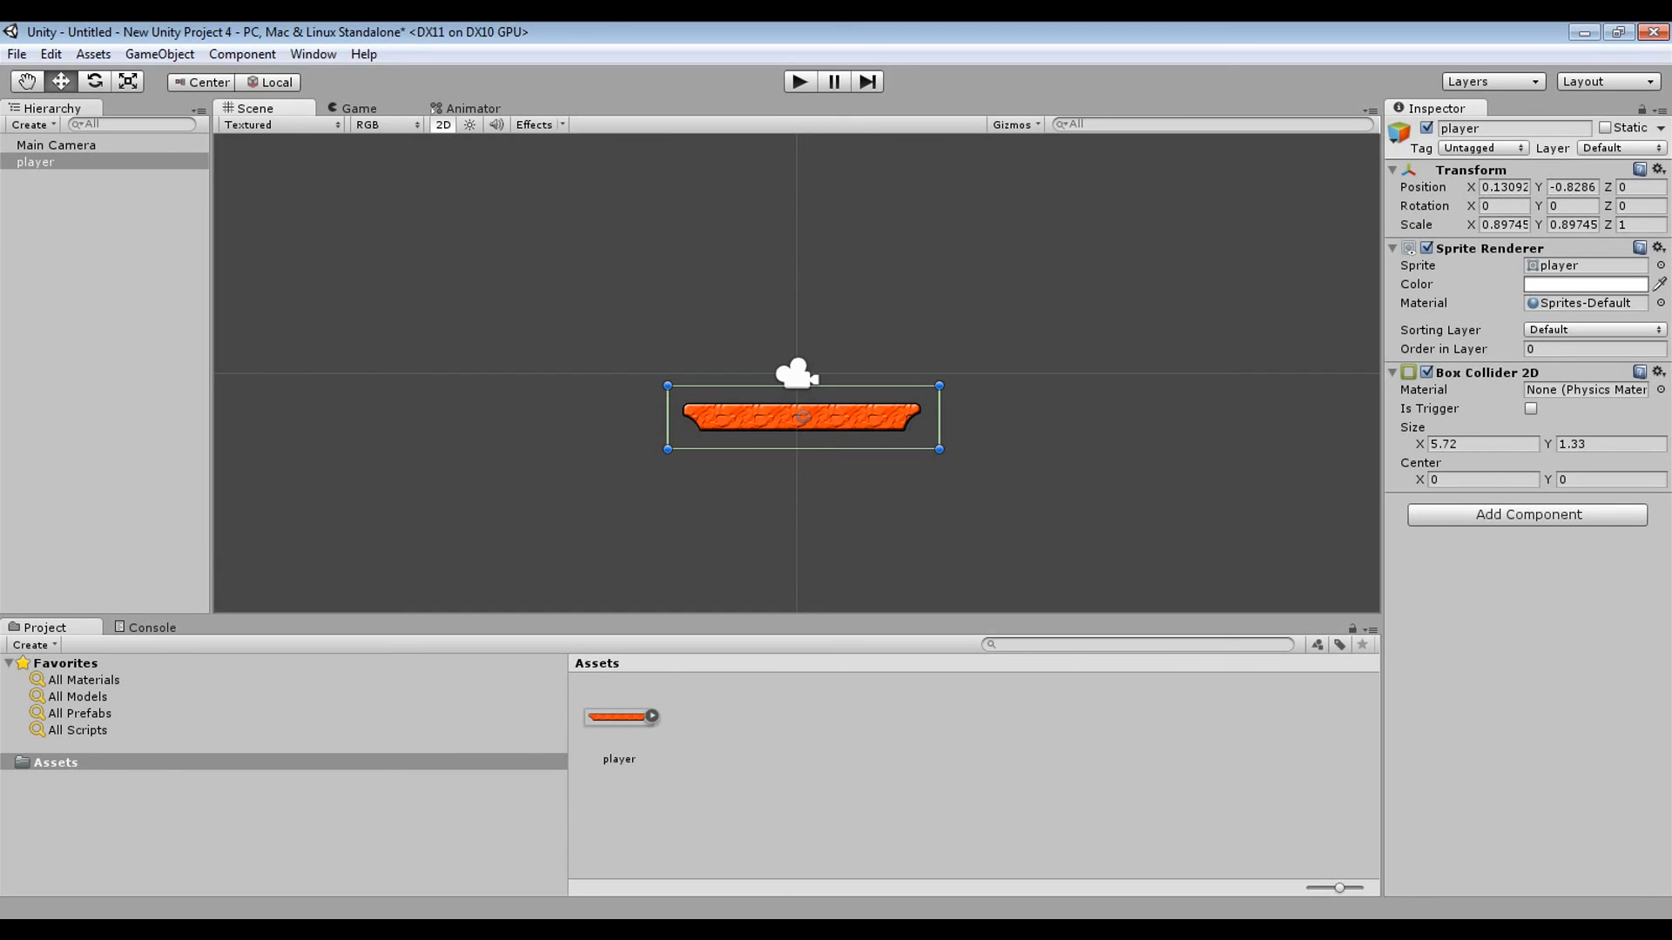
pyautogui.moveTo(1419, 444); pyautogui.dragTo(1420, 480)
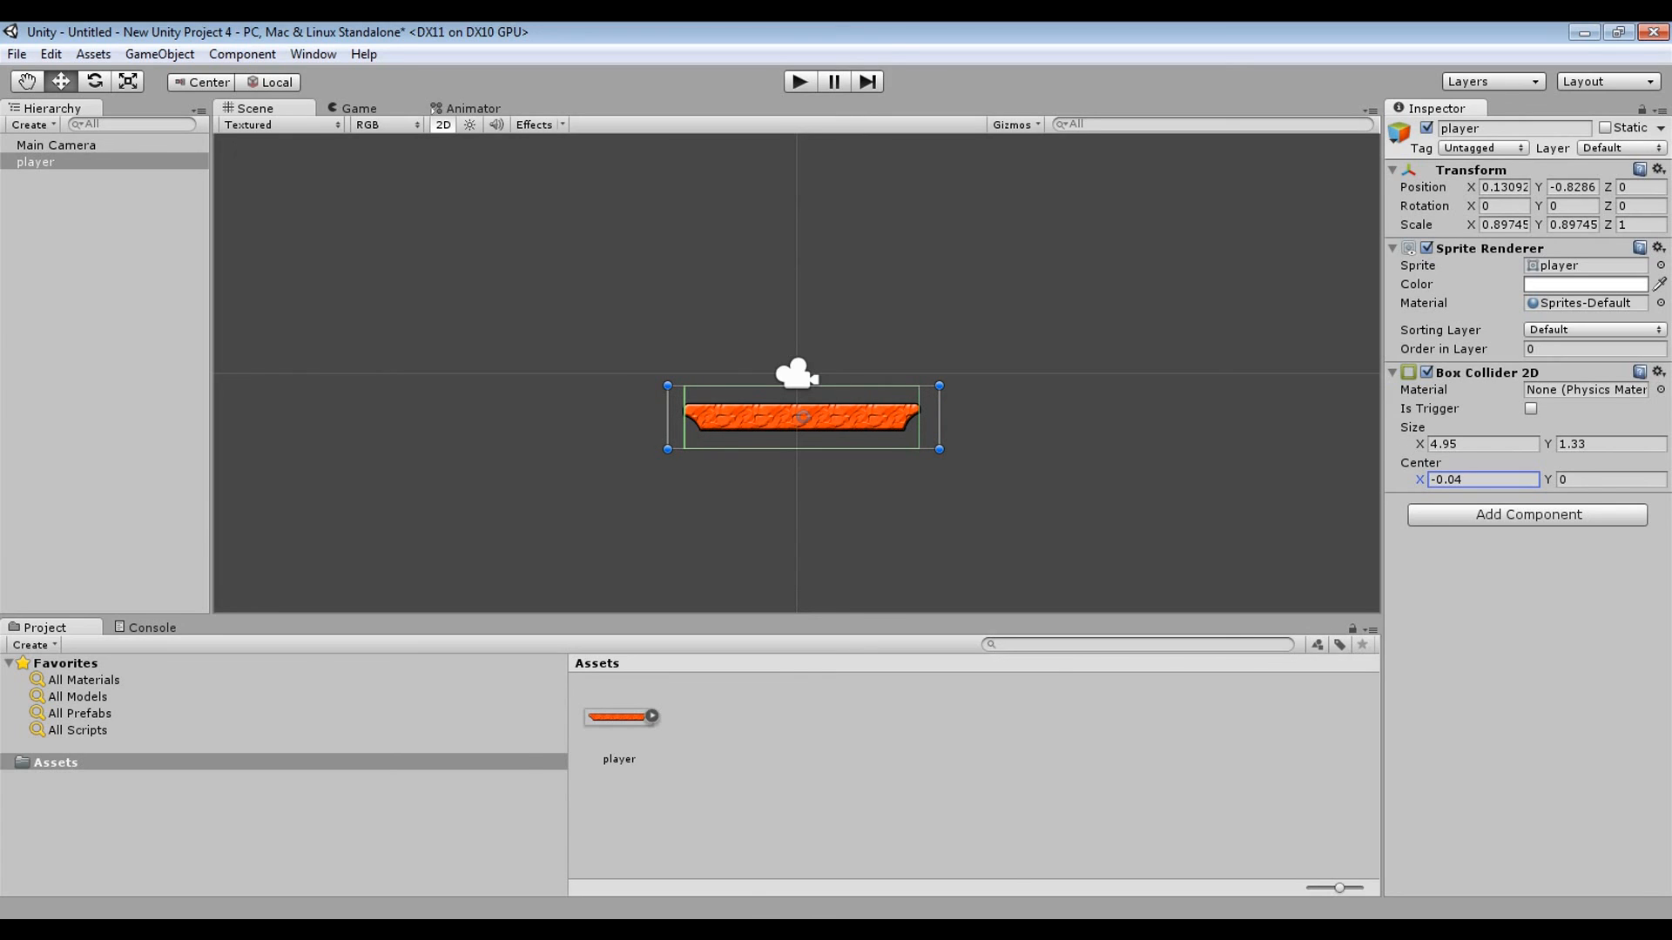
pyautogui.moveTo(1547, 480); pyautogui.dragTo(1537, 444)
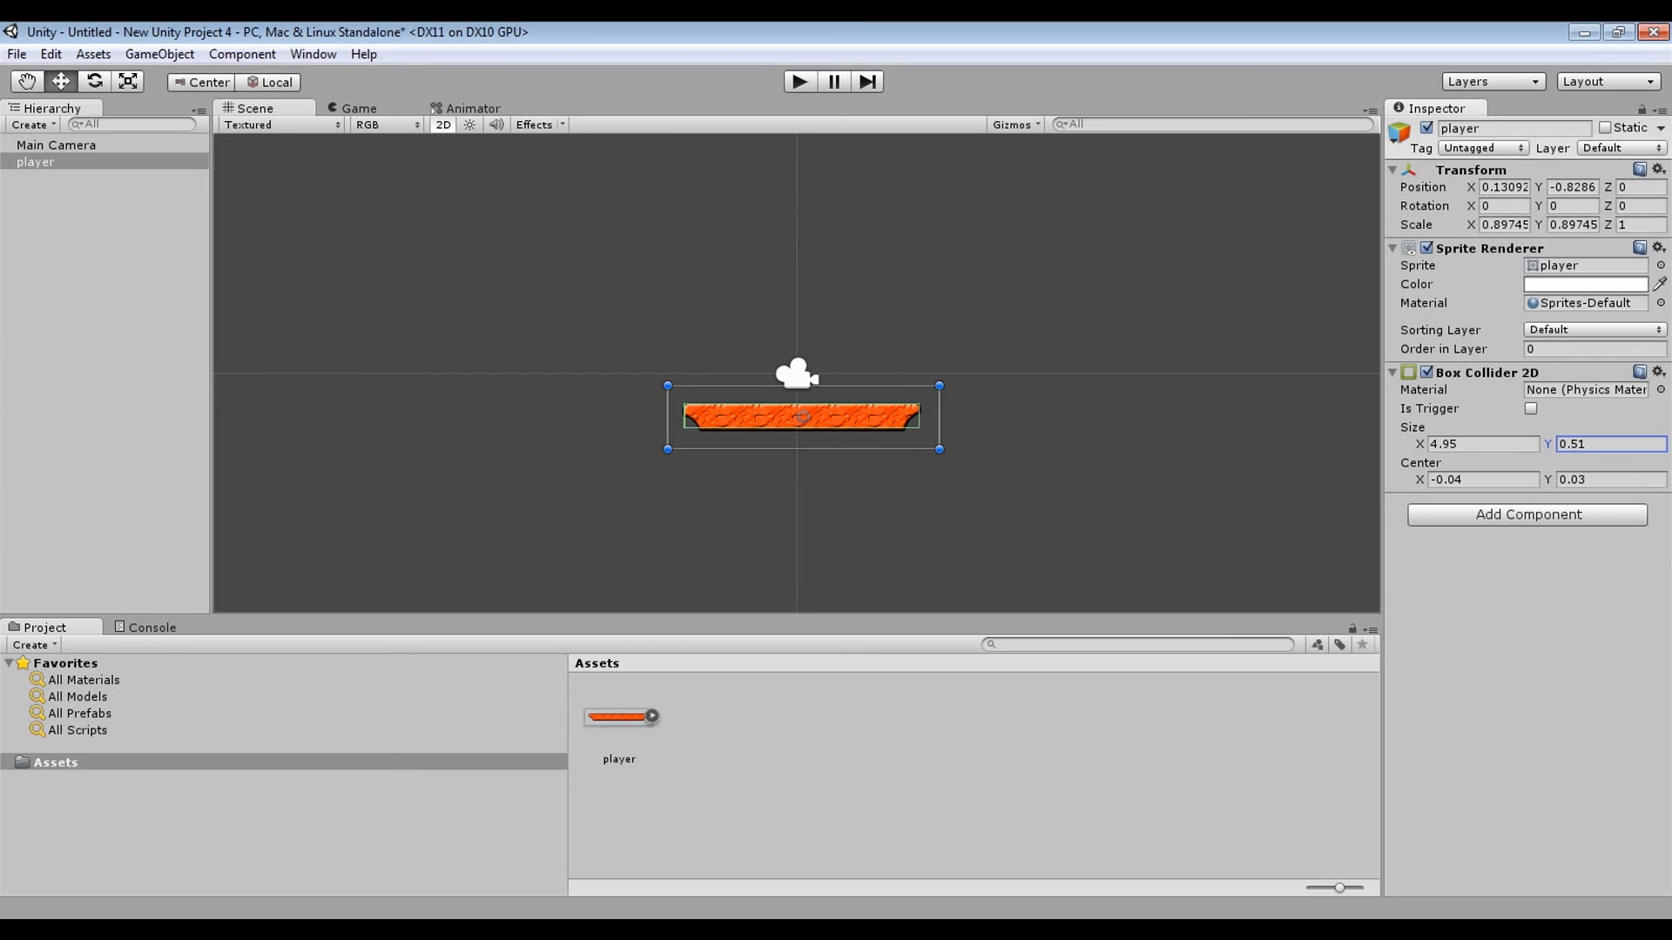